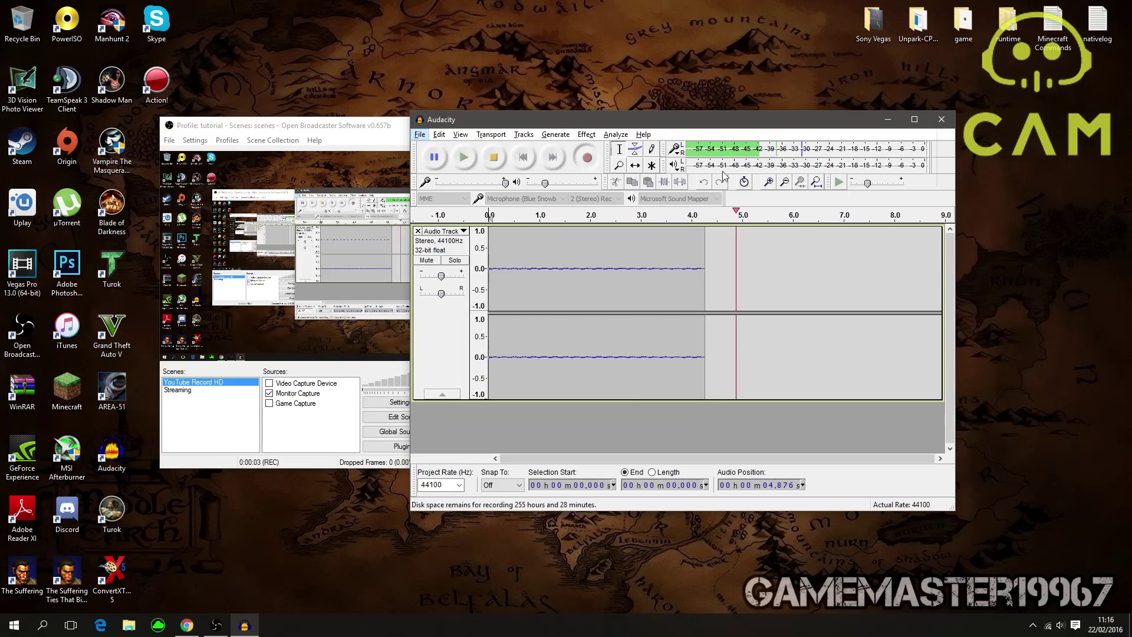
Step: Minimize the Audacity window and then the OBS window so only the desktop shows
{"action": "left_click", "coordinate": [882, 122]}
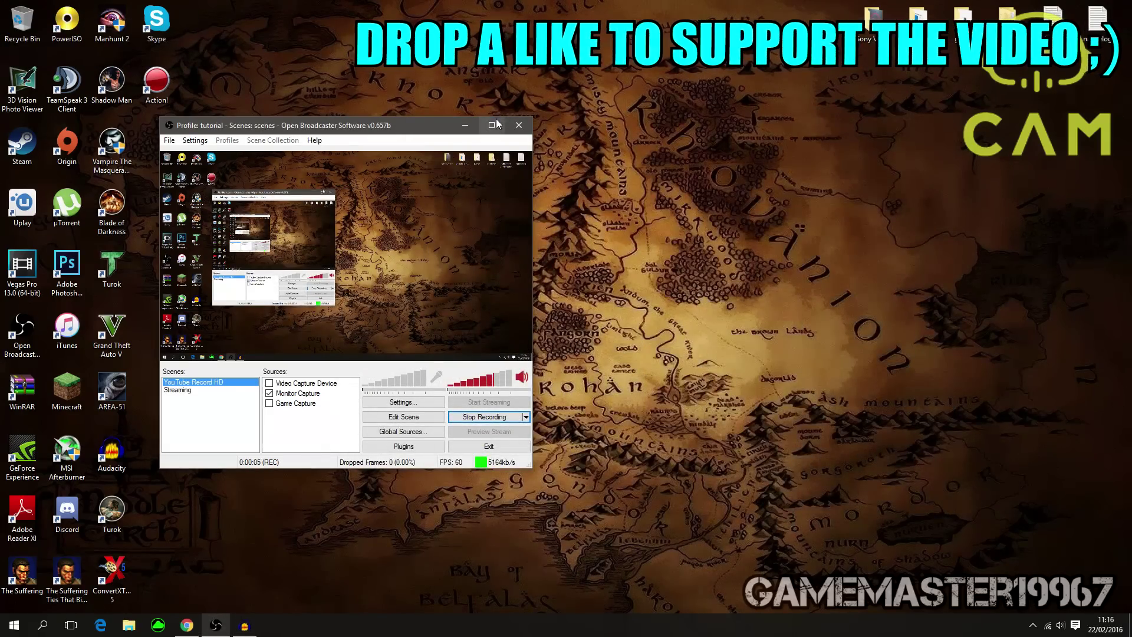
{"action": "left_click", "coordinate": [466, 125]}
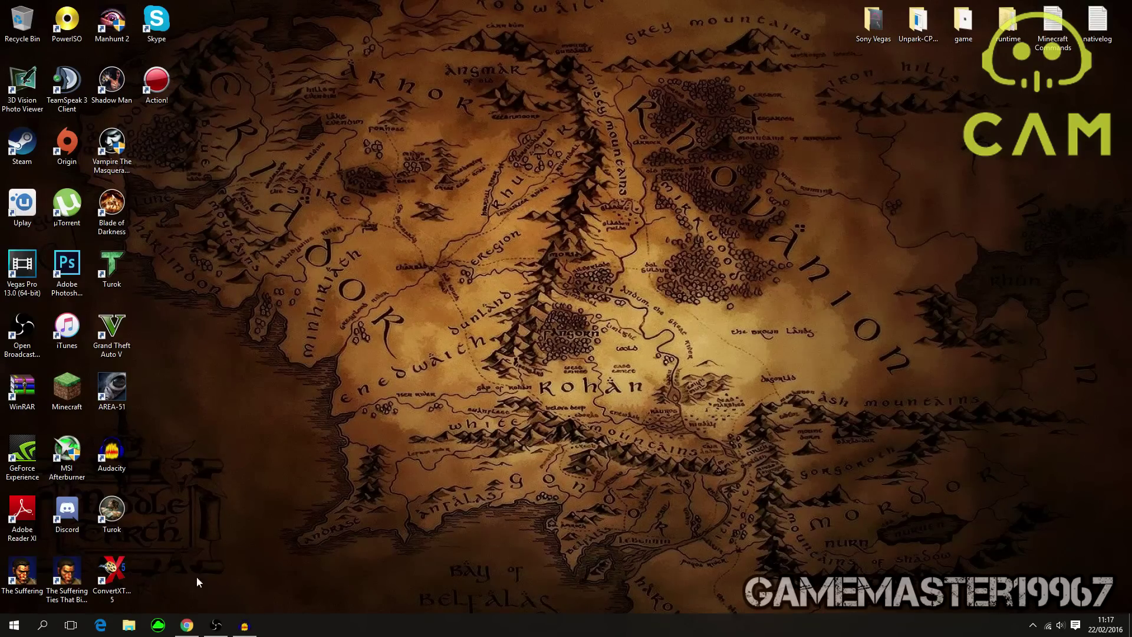
Step: In Chrome, search Google for 'nzxt cam' and open the 'CAM - Free PC Monitoring Software' result
{"action": "mouse_move", "coordinate": [190, 634]}
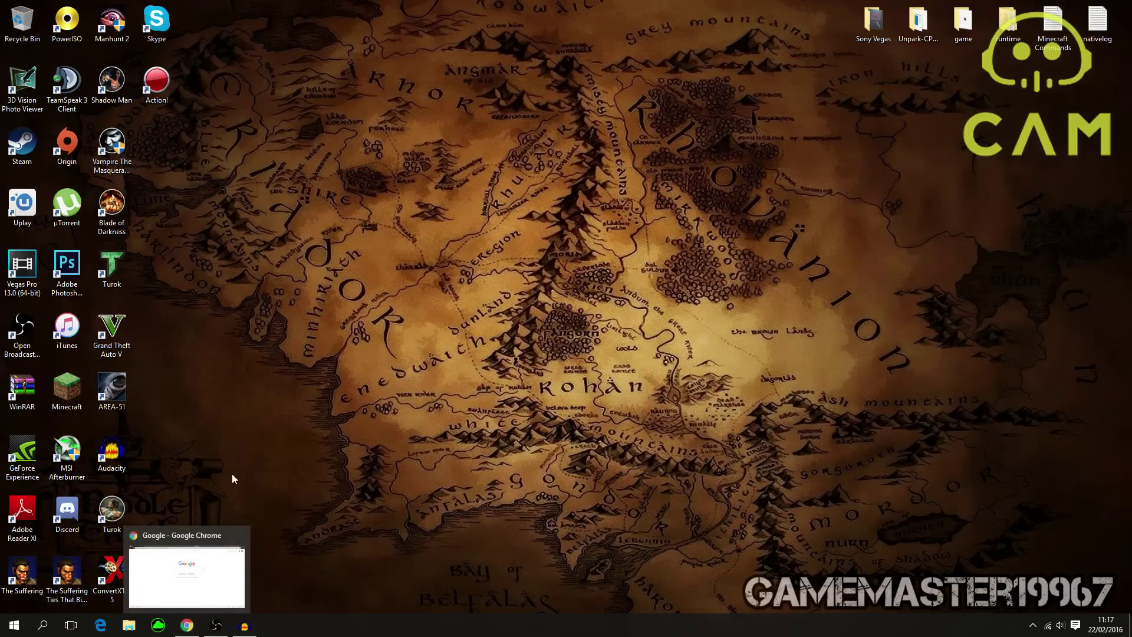
{"action": "left_click", "coordinate": [216, 572]}
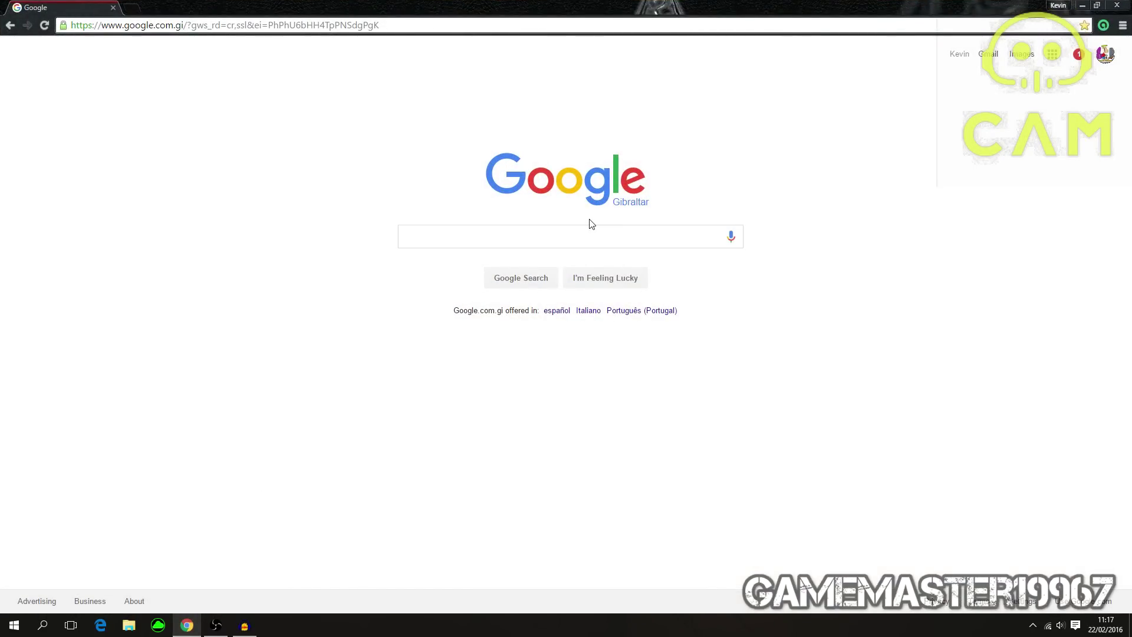
{"action": "left_click", "coordinate": [575, 236]}
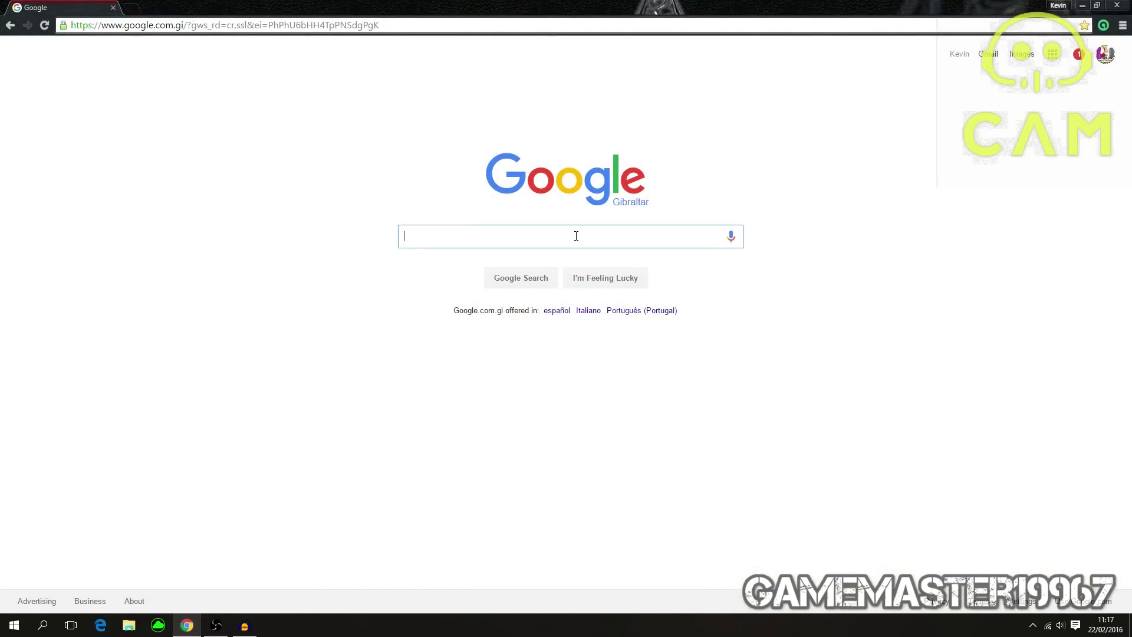
{"action": "type", "text": "nzxtr"}
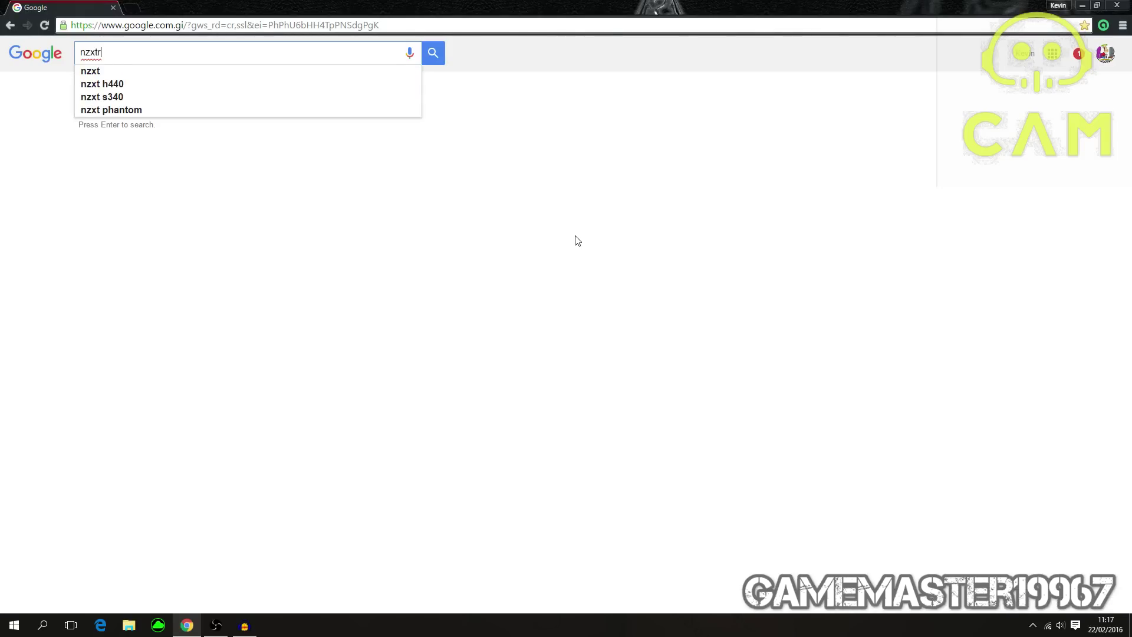
{"action": "key", "text": "BackSpace"}
{"action": "type", "text": "cam"}
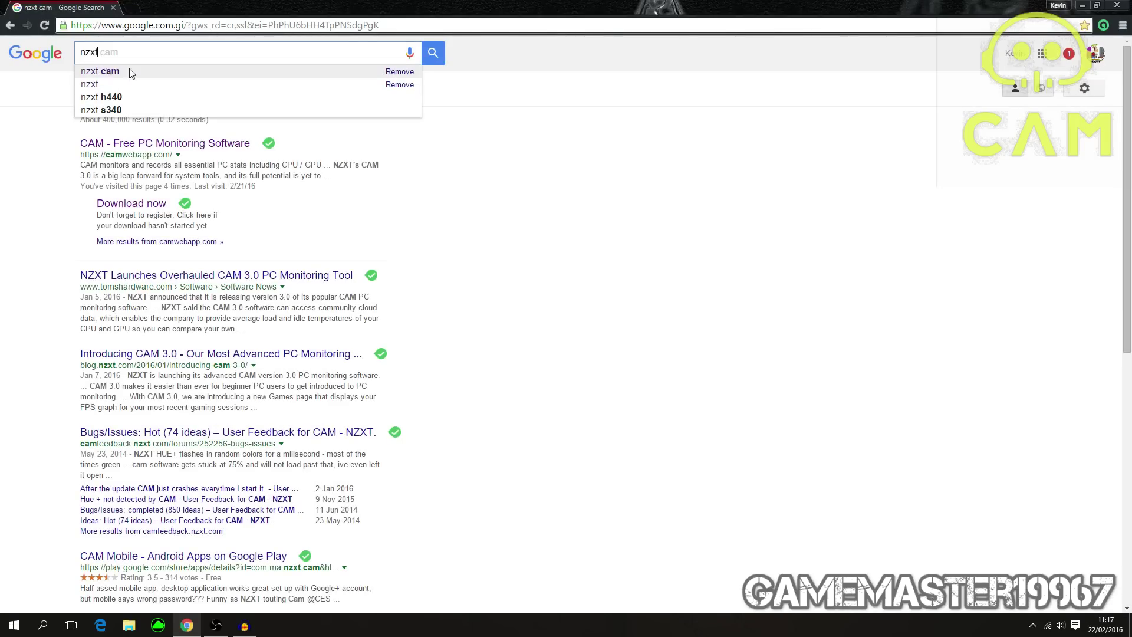
{"action": "left_click", "coordinate": [132, 70]}
{"action": "left_click", "coordinate": [186, 149]}
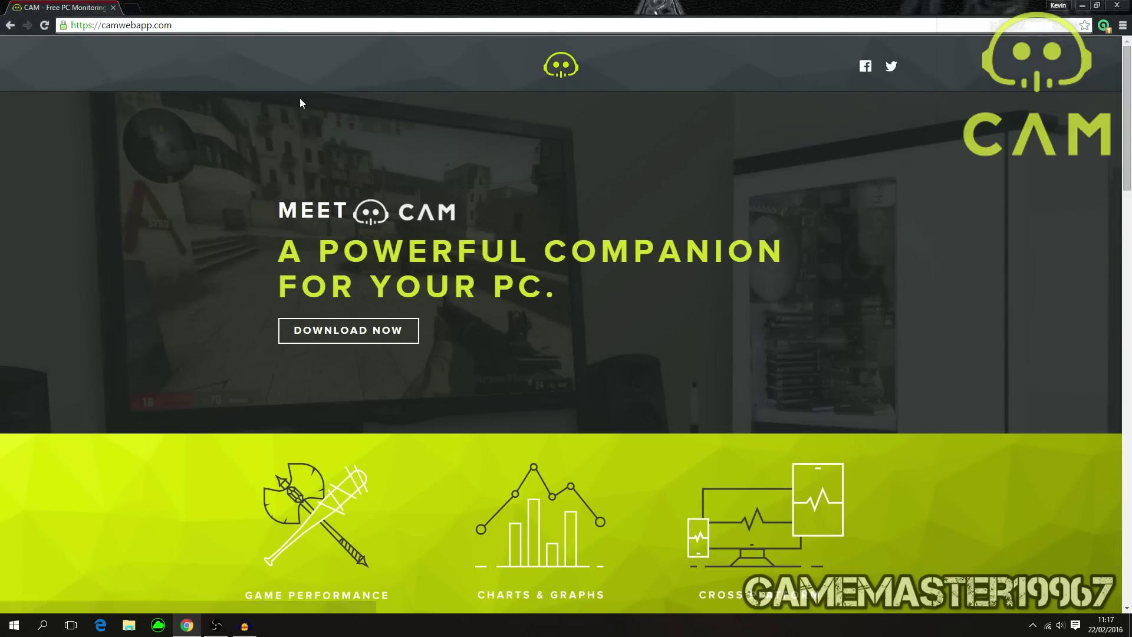
Step: Download the CAM installer from camwebapp.com and run it once the download finishes
{"action": "left_click", "coordinate": [349, 333]}
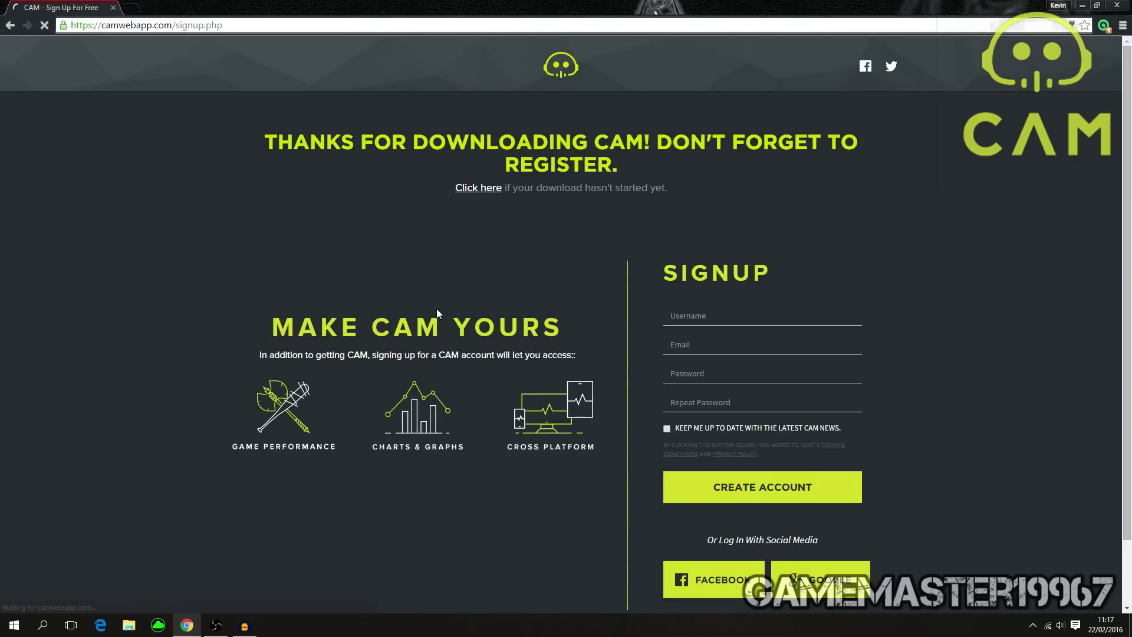
{"action": "scroll", "coordinate": [370, 366], "scroll_direction": "down", "scroll_amount": 1}
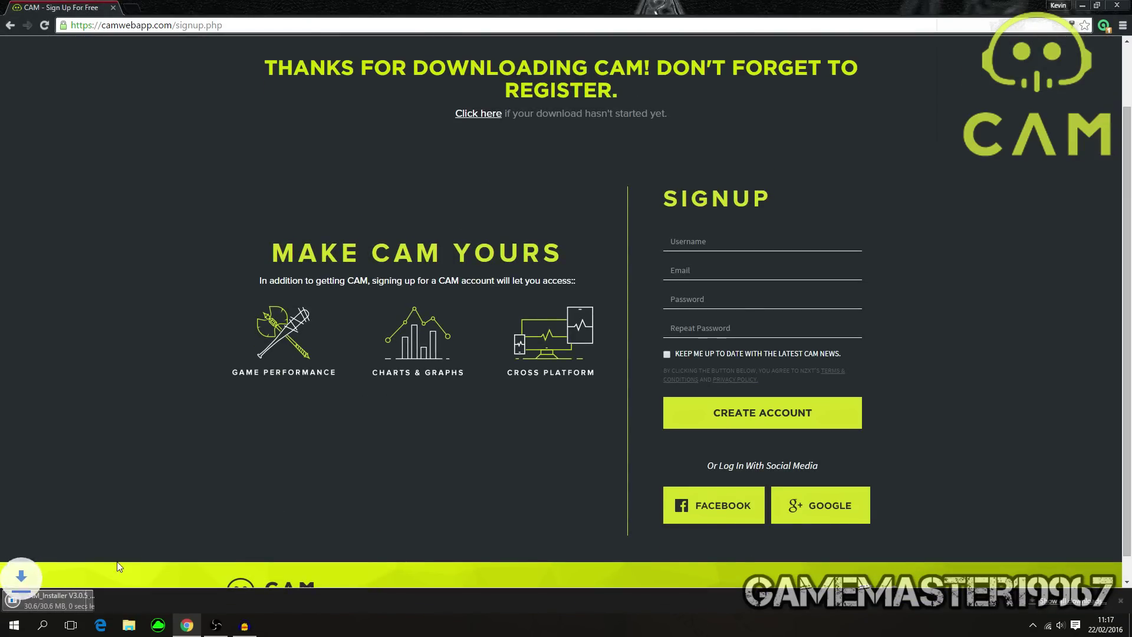
{"action": "left_click", "coordinate": [117, 603]}
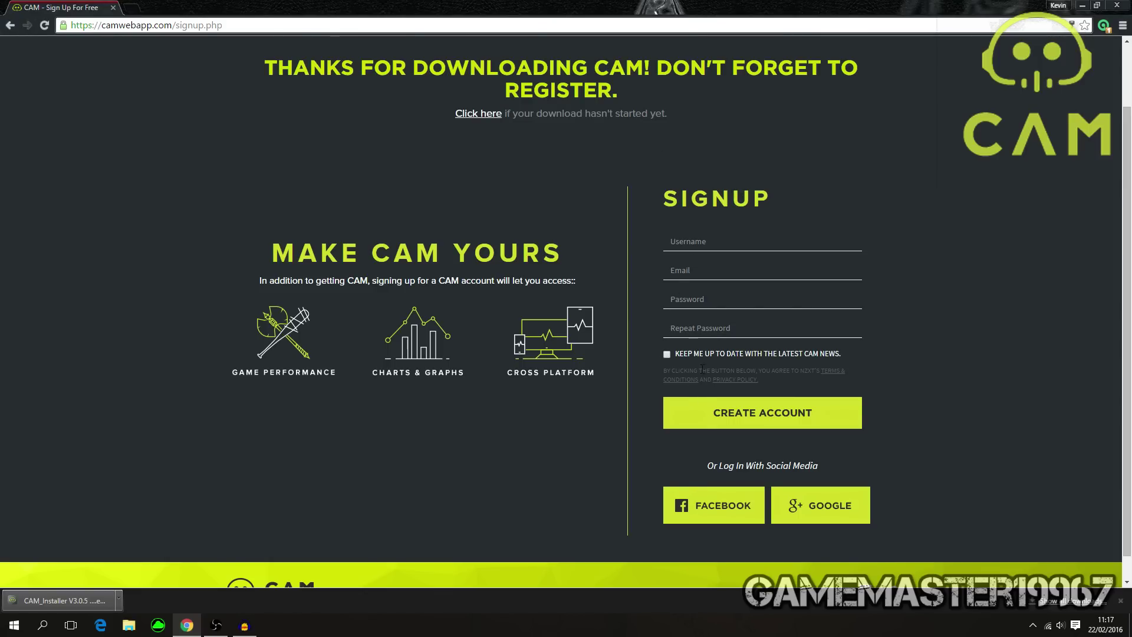
{"action": "scroll", "coordinate": [683, 443], "scroll_direction": "down", "scroll_amount": 1}
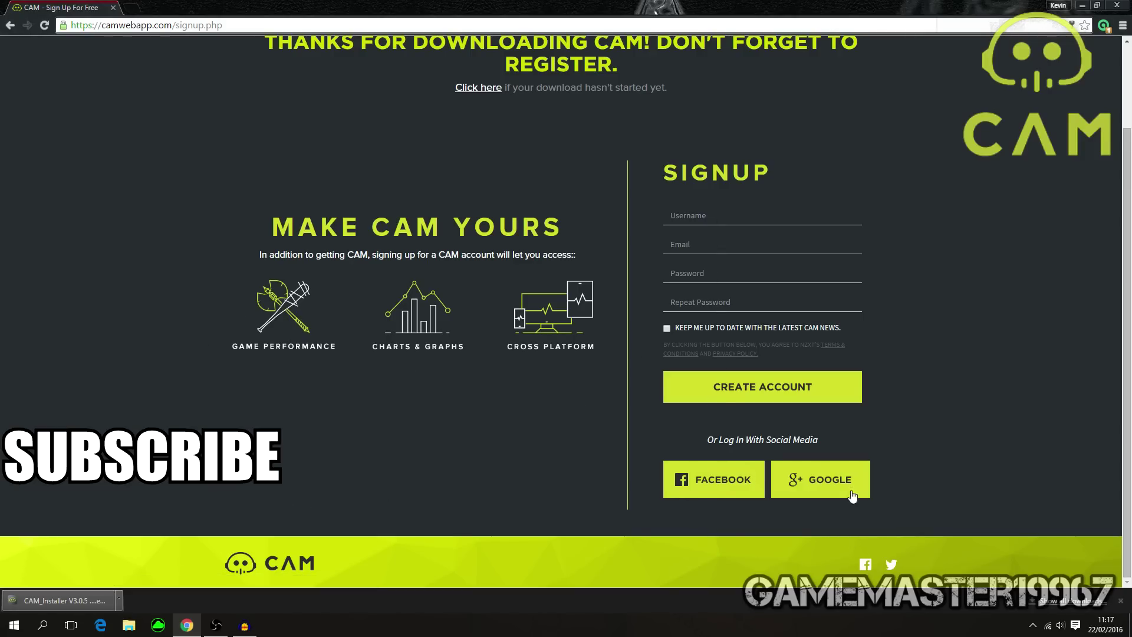
{"action": "scroll", "coordinate": [428, 431], "scroll_direction": "up", "scroll_amount": 2}
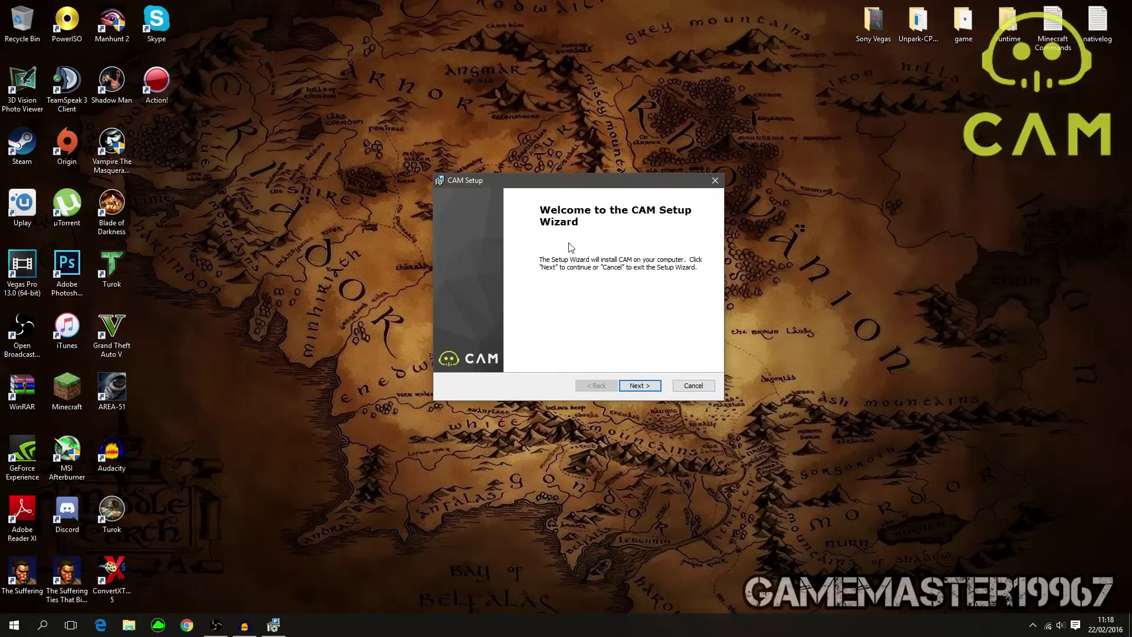
Step: Install CAM with the EULA accepted, no extra features, and the default C:\Program Files (x86)\NZXT\CAM\ folder
{"action": "left_click", "coordinate": [633, 386]}
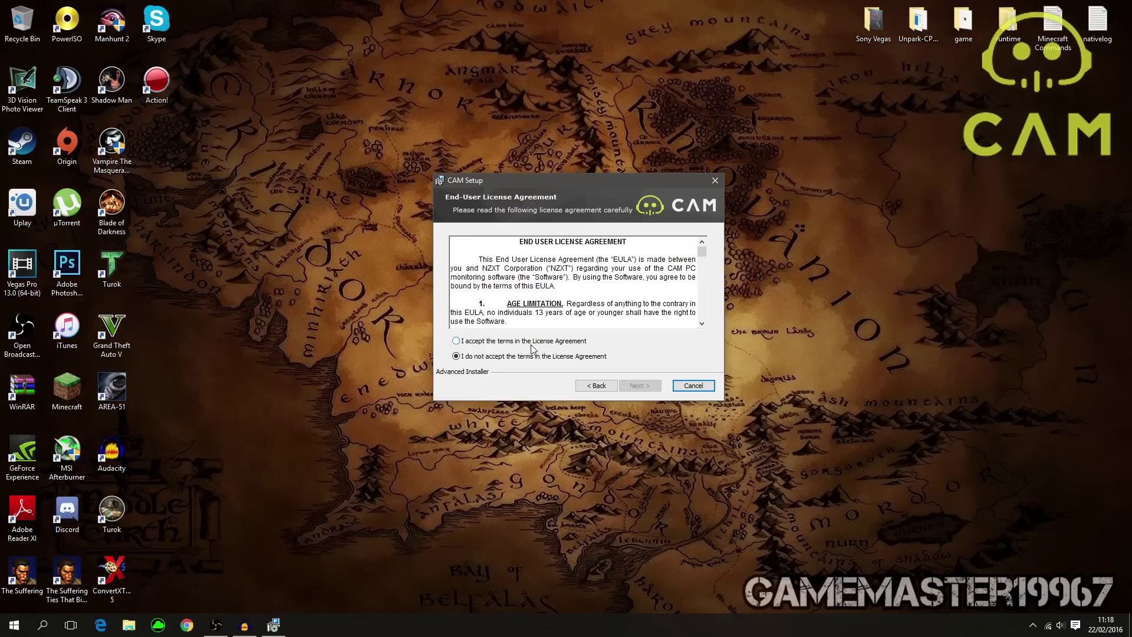
{"action": "left_click", "coordinate": [533, 342]}
{"action": "left_click", "coordinate": [632, 386]}
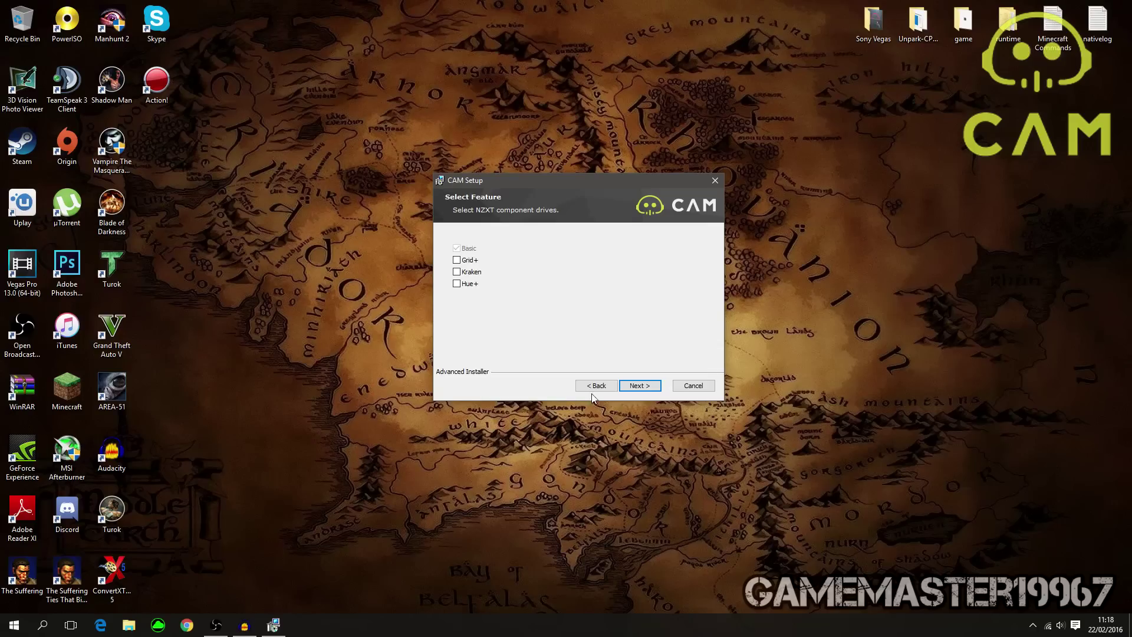
{"action": "left_click", "coordinate": [645, 387]}
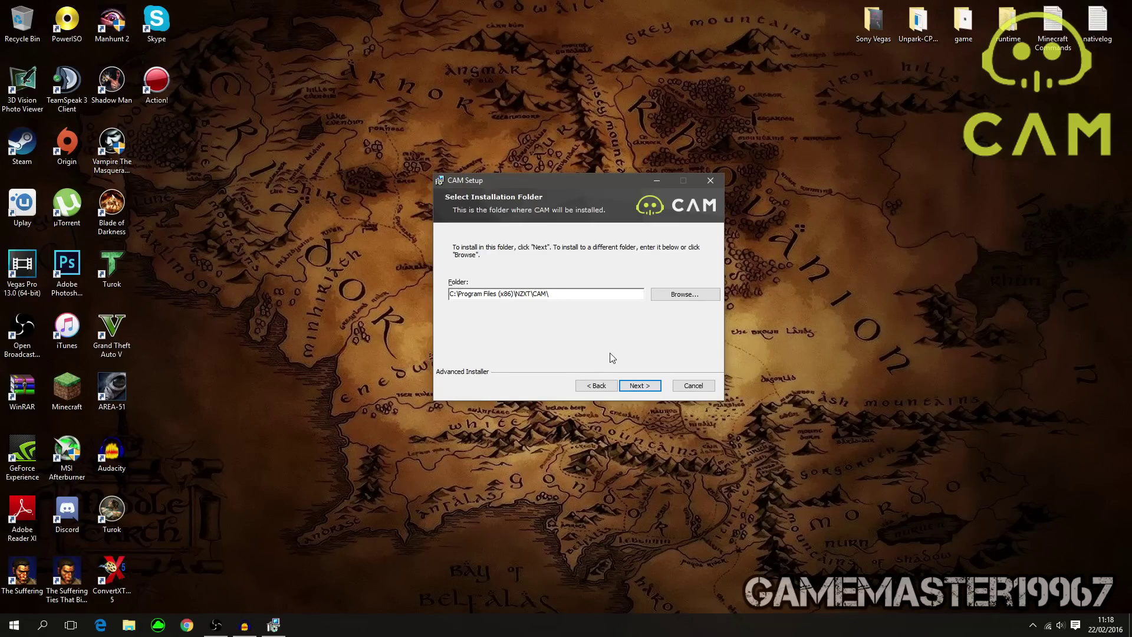
{"action": "left_click", "coordinate": [640, 386]}
{"action": "left_click", "coordinate": [641, 386]}
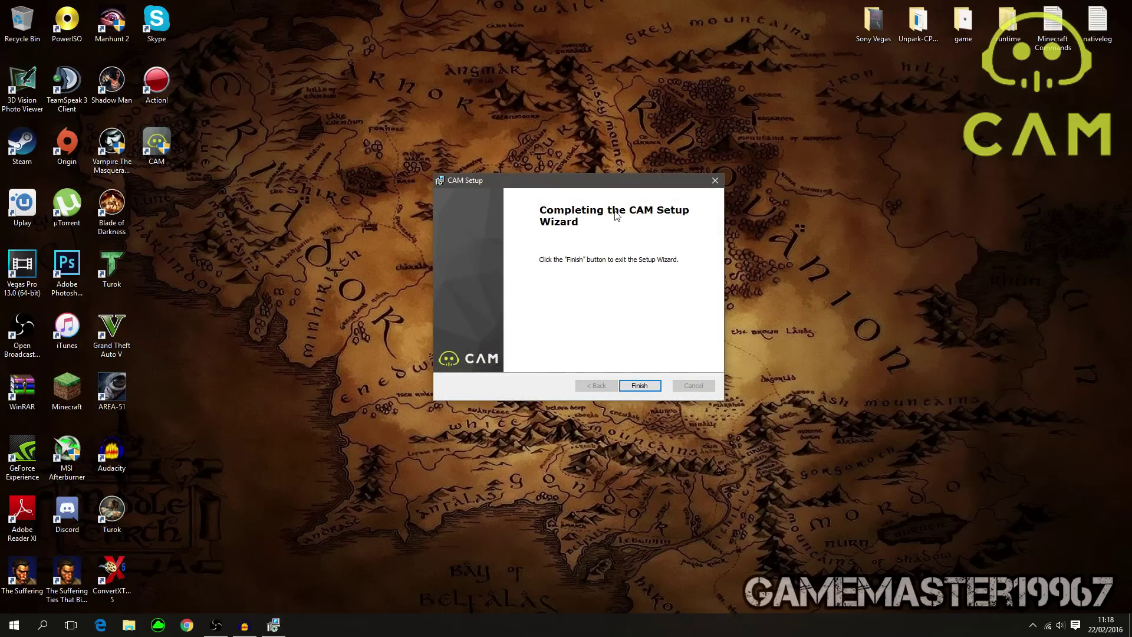
{"action": "left_click", "coordinate": [650, 386]}
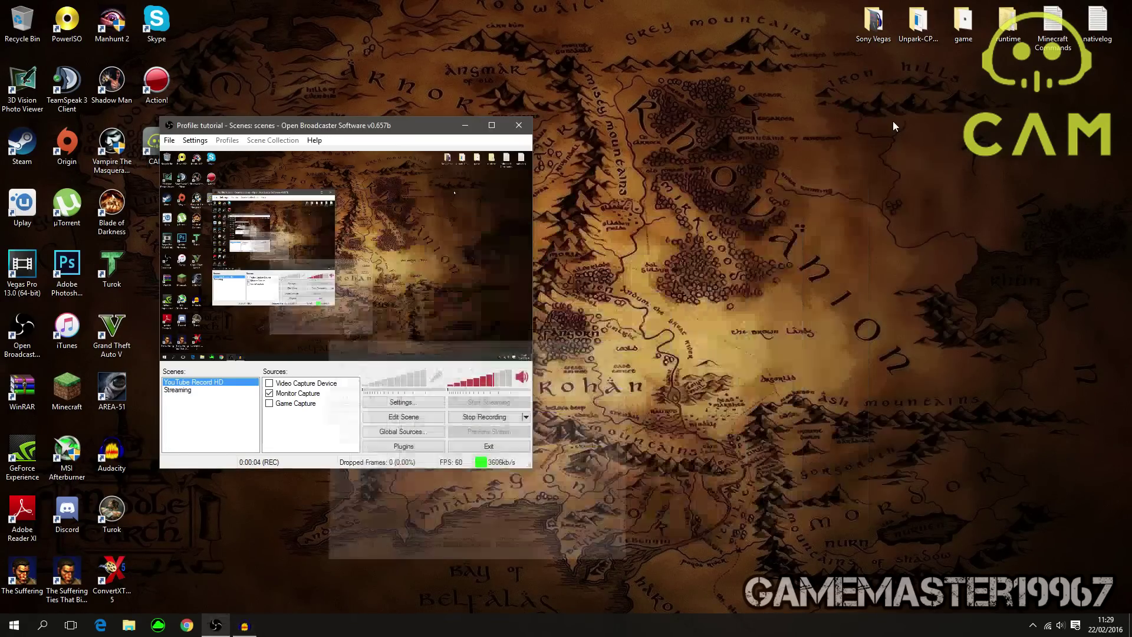
Step: Minimize OBS, move the CAM shortcut onto the open desktop, and refresh the desktop
{"action": "left_click", "coordinate": [465, 125]}
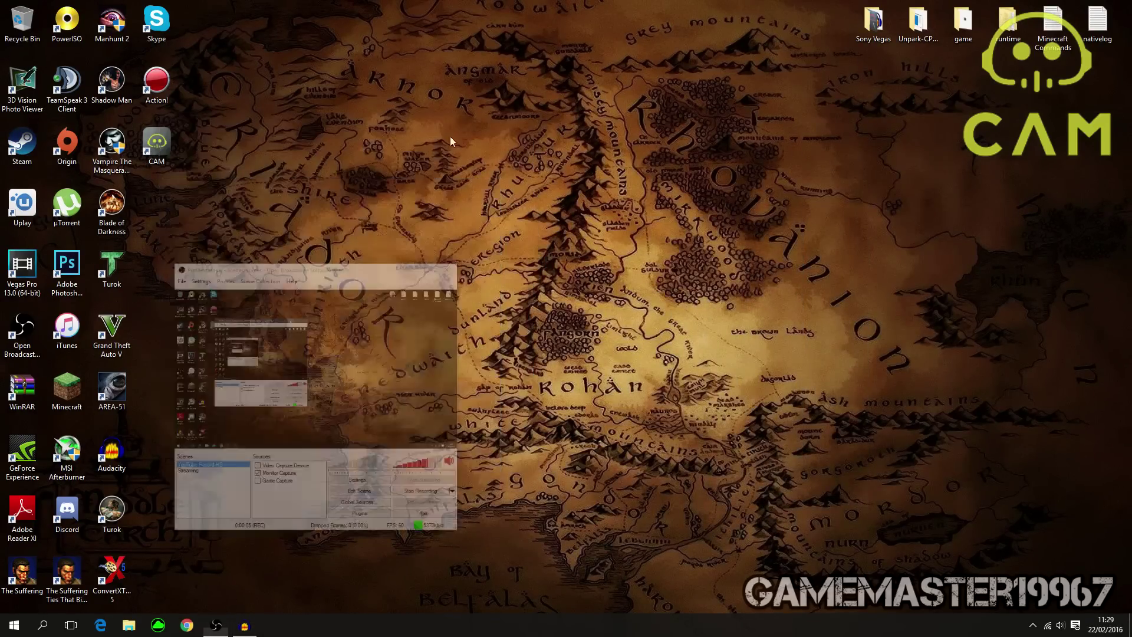
{"action": "mouse_move", "coordinate": [167, 147]}
{"action": "left_mouse_down"}
{"action": "mouse_move", "coordinate": [457, 263]}
{"action": "mouse_move", "coordinate": [530, 209]}
{"action": "mouse_move", "coordinate": [165, 176]}
{"action": "mouse_move", "coordinate": [176, 136]}
{"action": "left_mouse_up"}
{"action": "right_click", "coordinate": [223, 140]}
{"action": "left_click", "coordinate": [243, 174]}
Step: Launch CAM and continue as a guest, with 'Don't show this again' ticked
{"action": "double_click", "coordinate": [152, 142]}
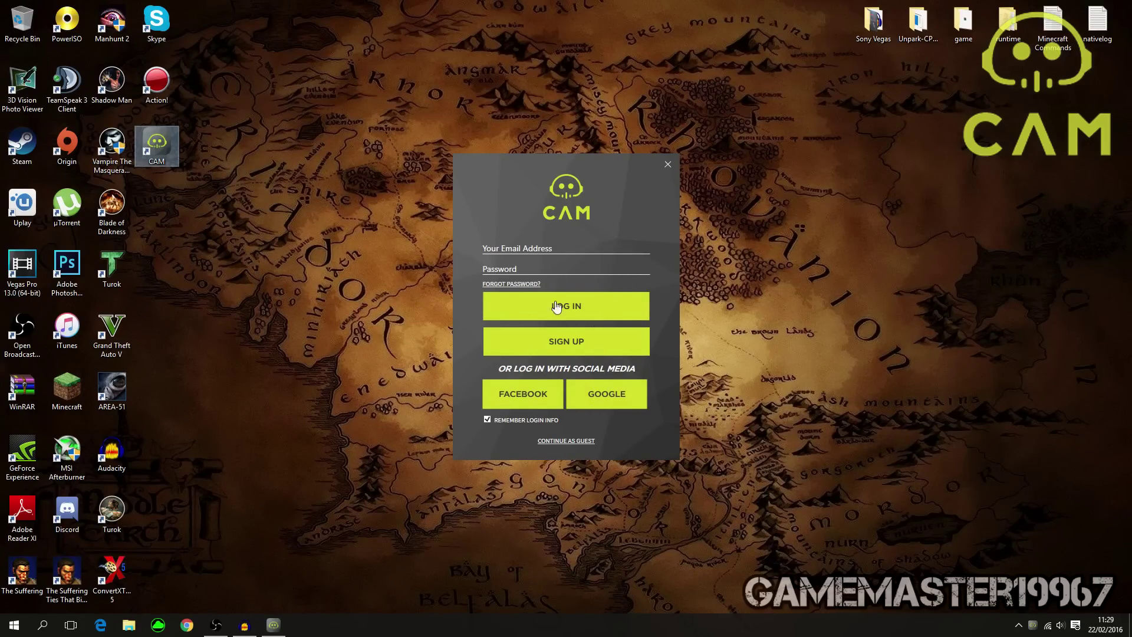
{"action": "left_click", "coordinate": [569, 441]}
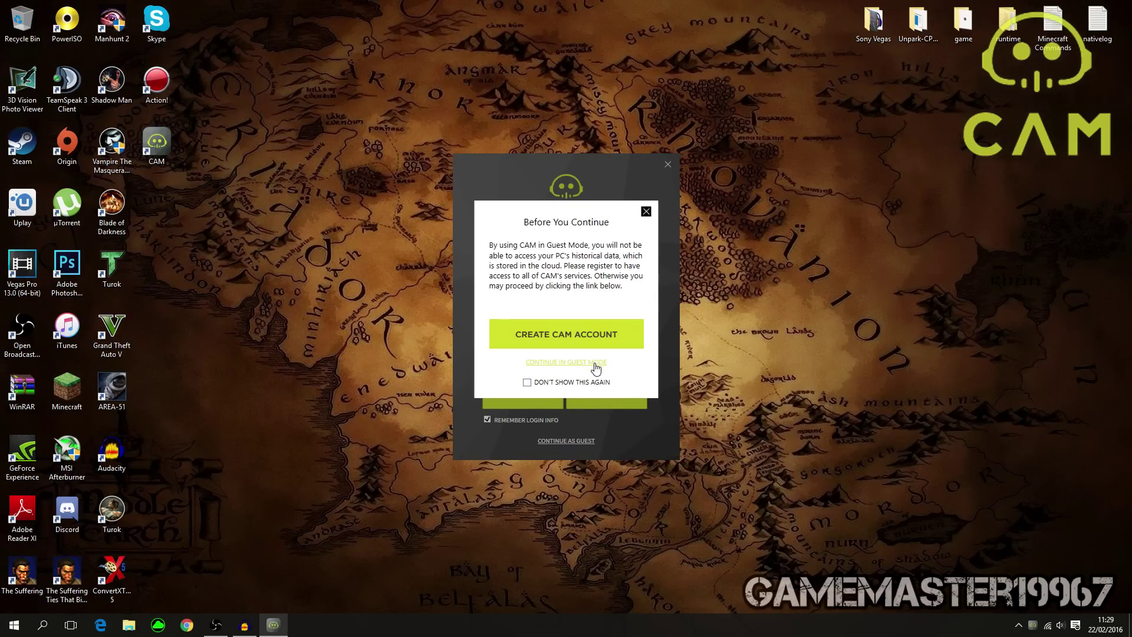
{"action": "left_click", "coordinate": [565, 383]}
{"action": "left_click", "coordinate": [568, 363]}
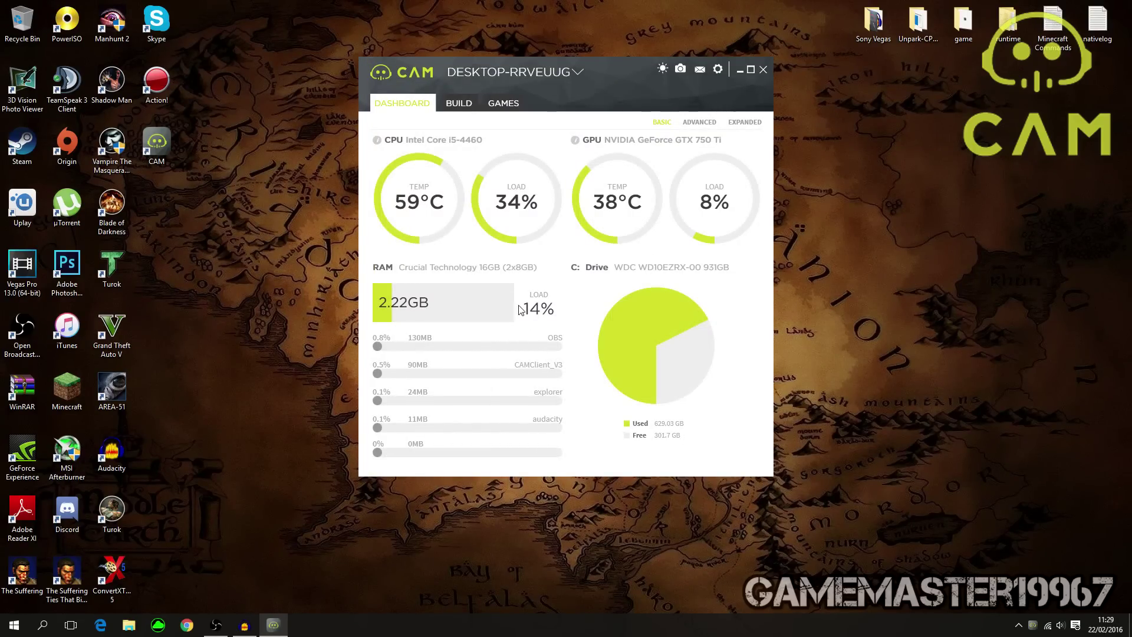
Step: Reposition the CAM window and switch the dashboard to the ADVANCED CPU and GPU graphs
{"action": "mouse_move", "coordinate": [617, 72]}
{"action": "left_mouse_down"}
{"action": "mouse_move", "coordinate": [597, 72]}
{"action": "mouse_move", "coordinate": [646, 67]}
{"action": "mouse_move", "coordinate": [628, 73]}
{"action": "left_mouse_up"}
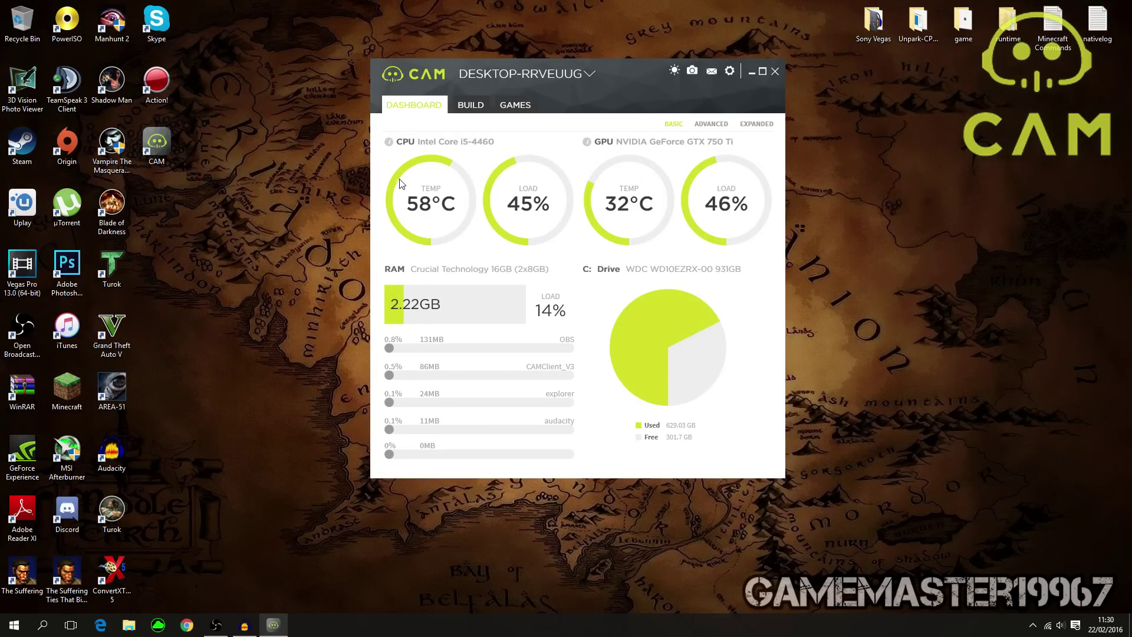
{"action": "mouse_move", "coordinate": [390, 145]}
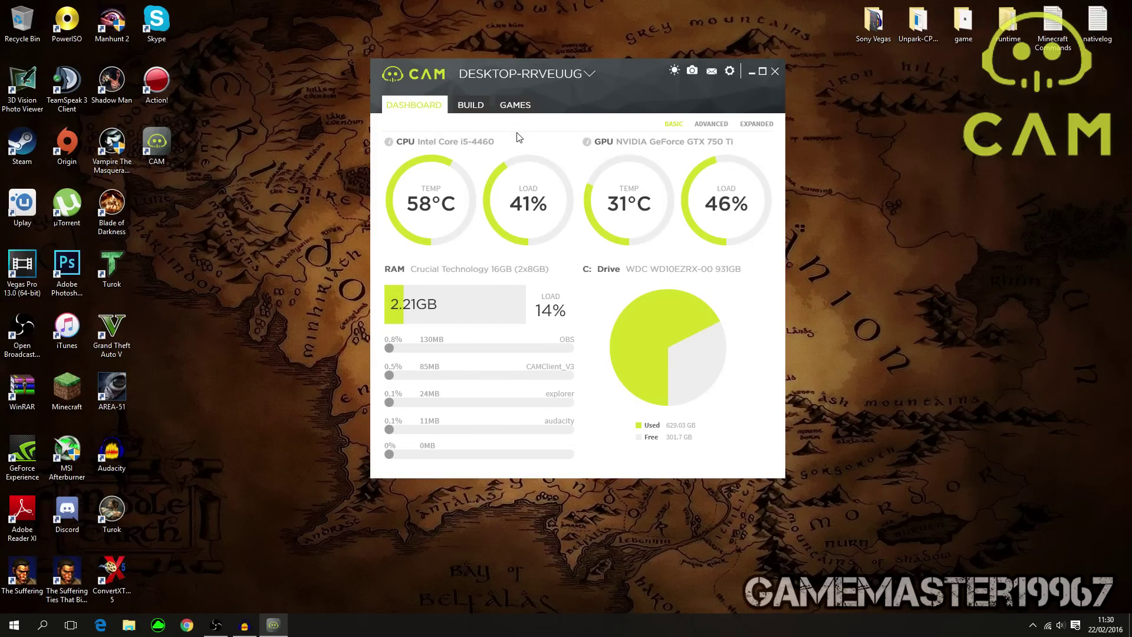
{"action": "left_click", "coordinate": [711, 125]}
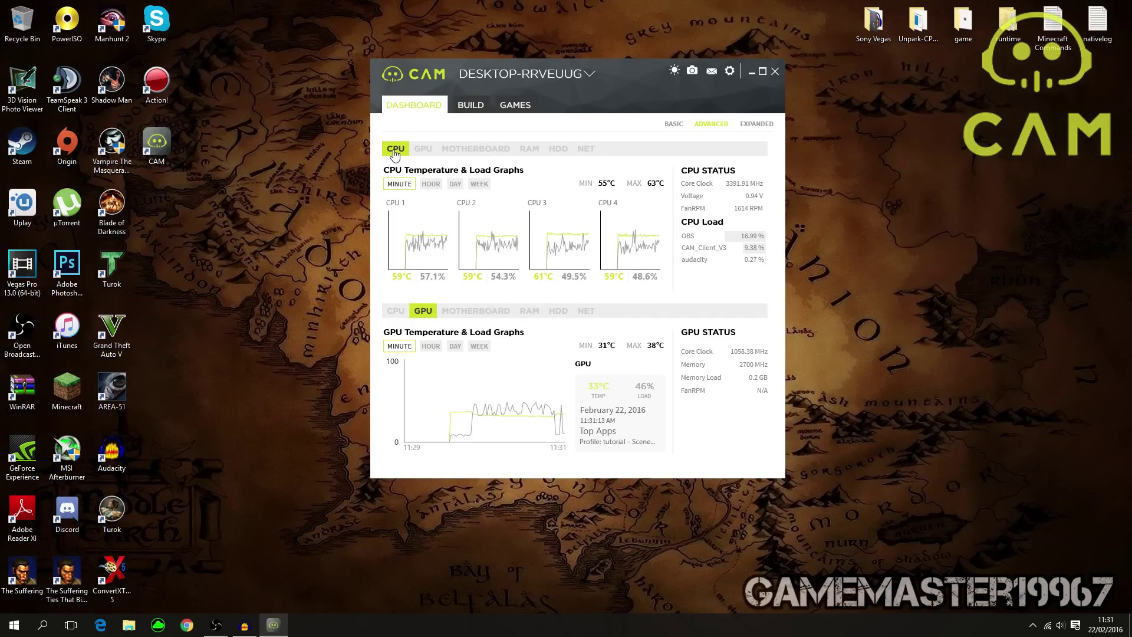
Step: Check the GPU, motherboard, HDD and NET readings in the top panel, then return to CPU graphs
{"action": "left_click", "coordinate": [423, 150]}
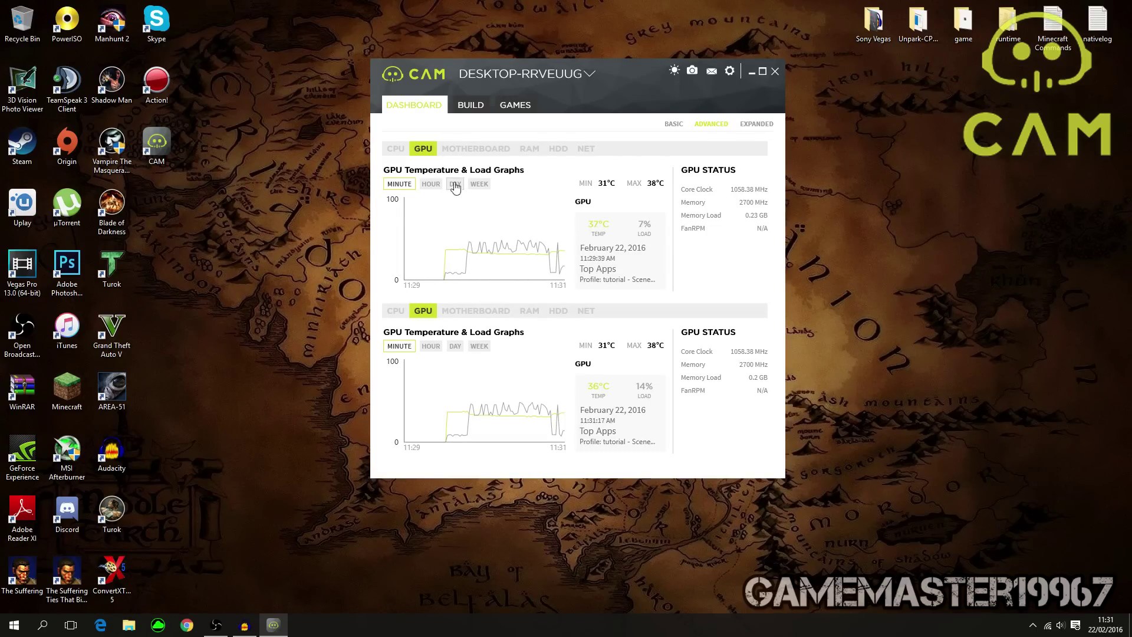
{"action": "left_click", "coordinate": [472, 149]}
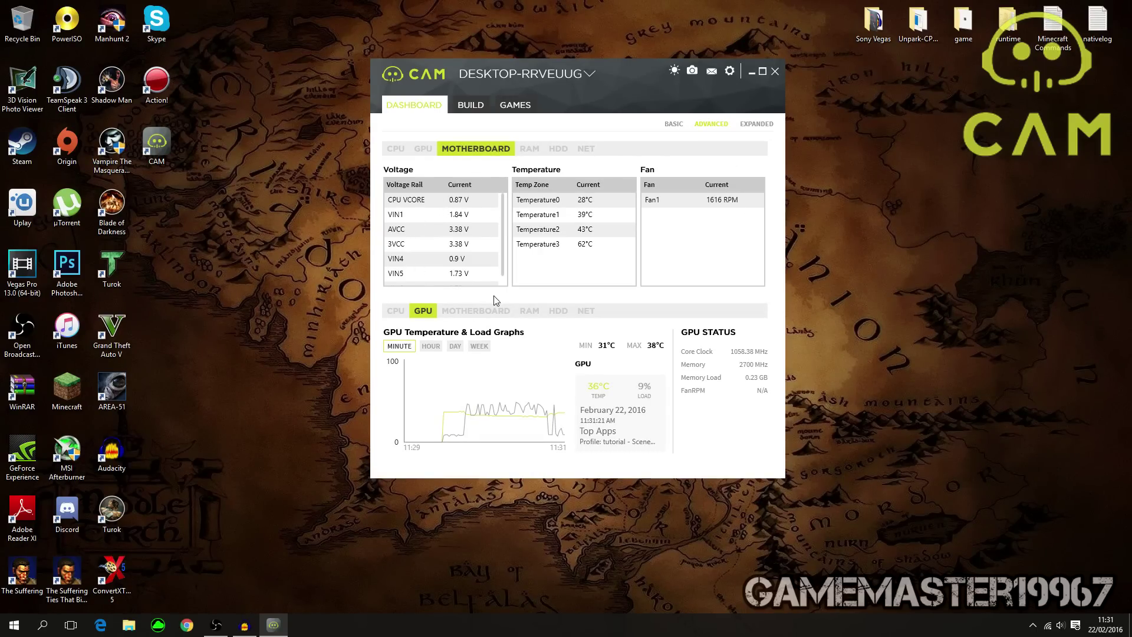
{"action": "left_click", "coordinate": [557, 148]}
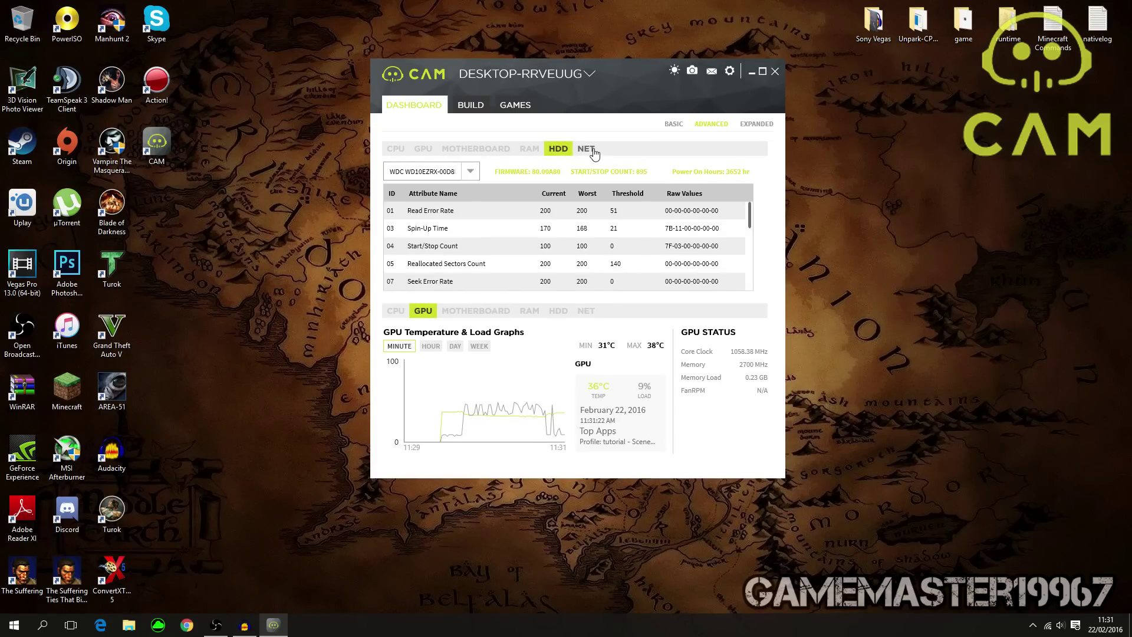
{"action": "left_click", "coordinate": [597, 152]}
{"action": "left_click", "coordinate": [400, 155]}
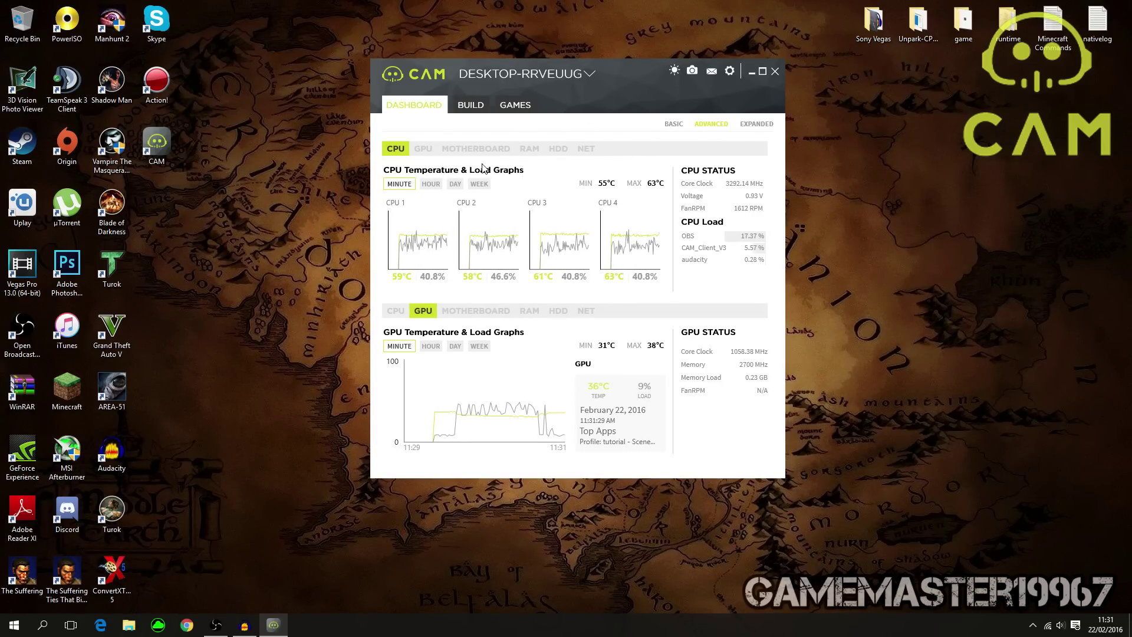
Step: Glance at BUILD, return to DASHBOARD, and place the Expanded View window at the screen's right edge
{"action": "left_click", "coordinate": [467, 110]}
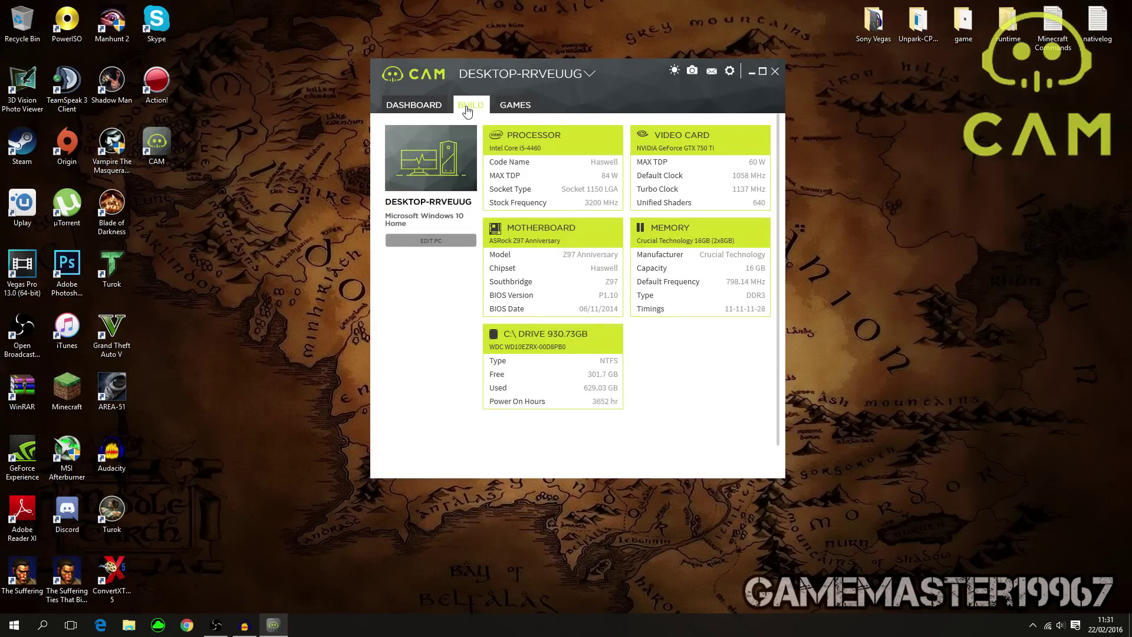
{"action": "left_click", "coordinate": [389, 112]}
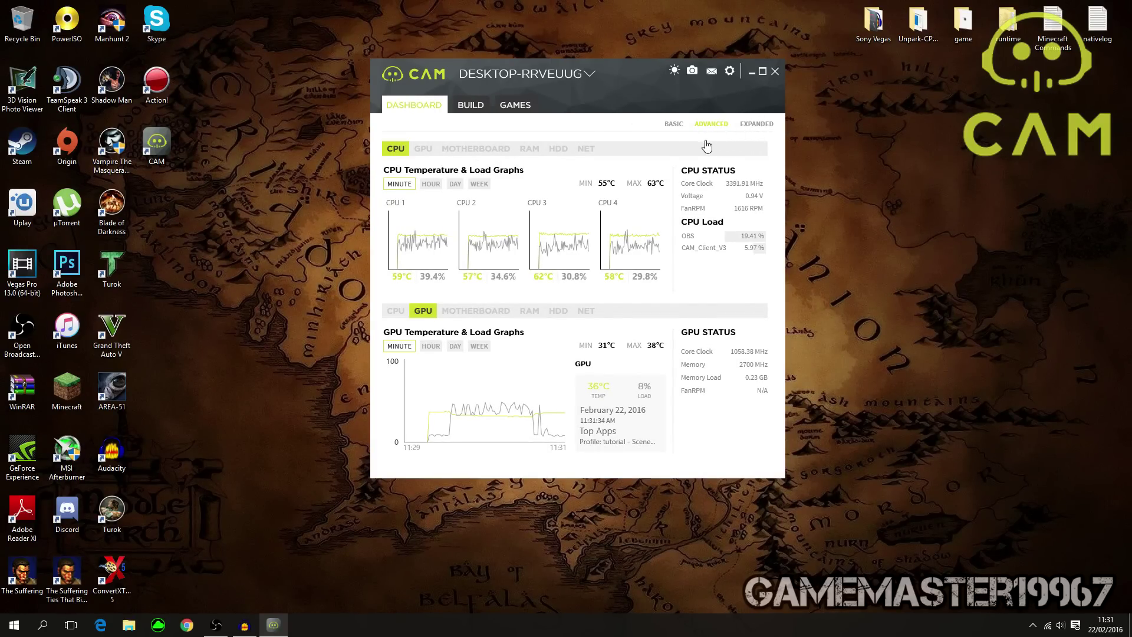
{"action": "left_click_drag", "start_coordinate": [526, 109], "coordinate": [930, 19]}
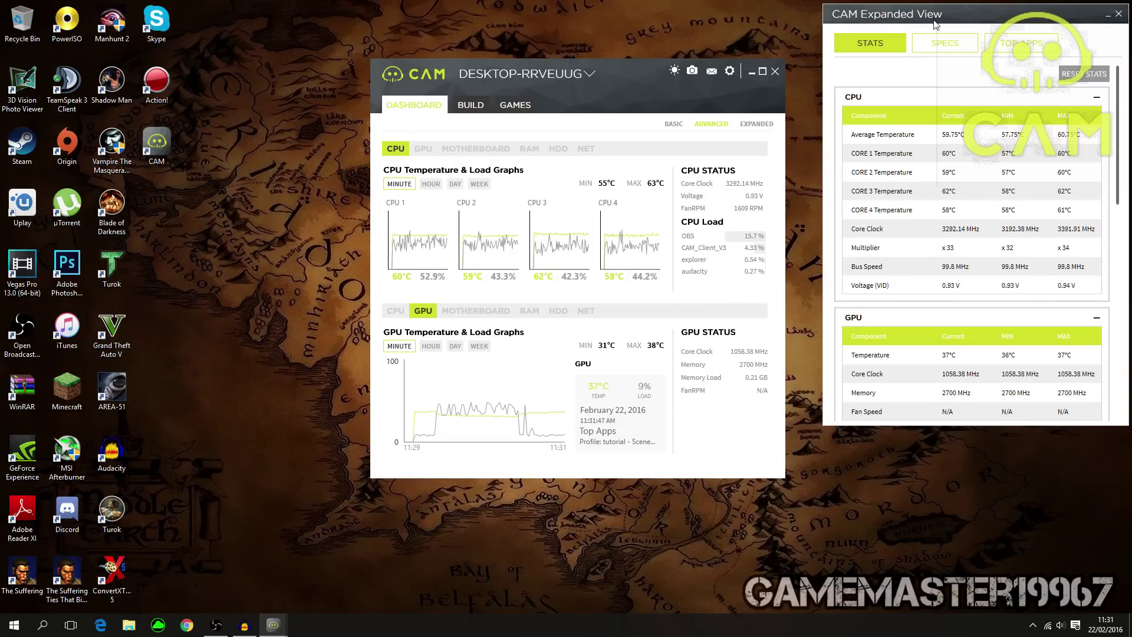
Step: Close Expanded View, check the GPU, CPU and motherboard panels, then show the Build hardware overview
{"action": "left_click", "coordinate": [1118, 14]}
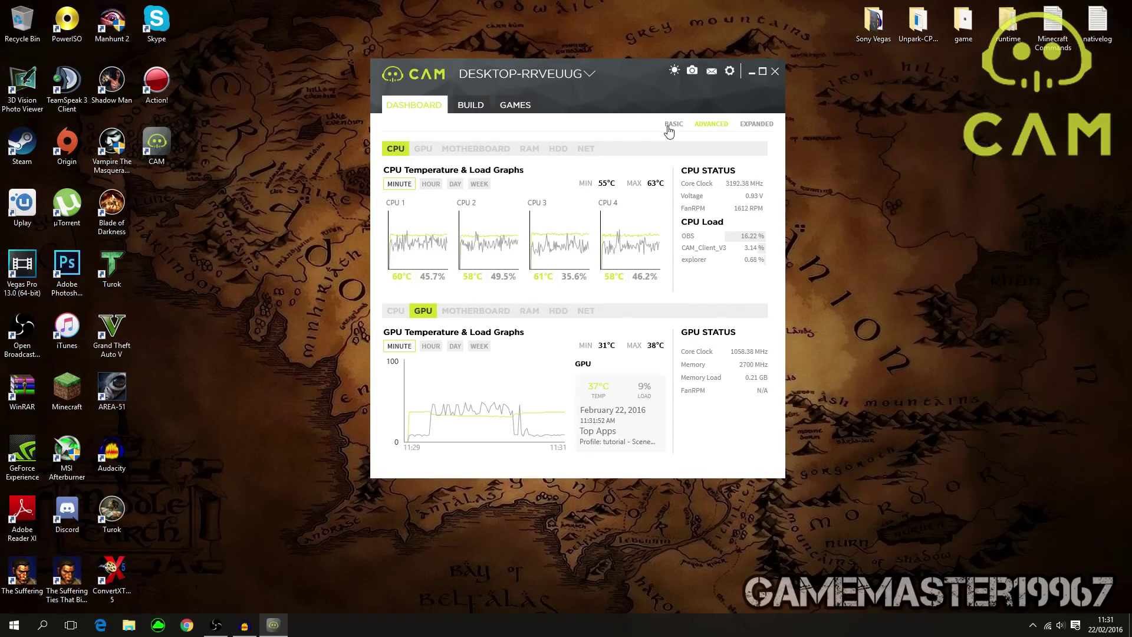
{"action": "left_click", "coordinate": [423, 149]}
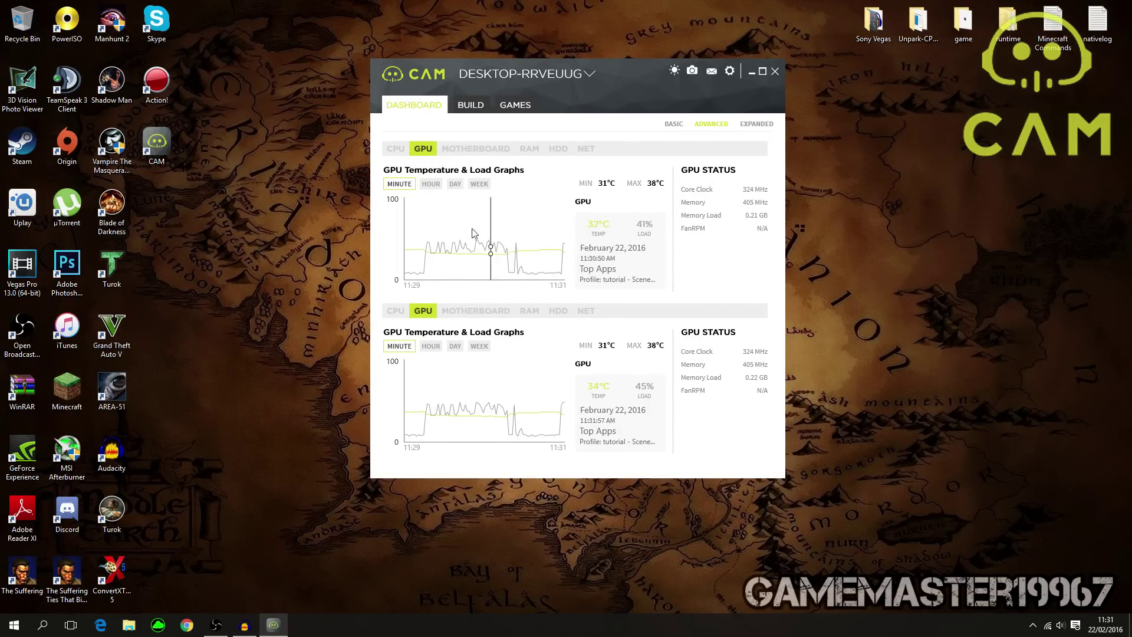
{"action": "left_click", "coordinate": [395, 148]}
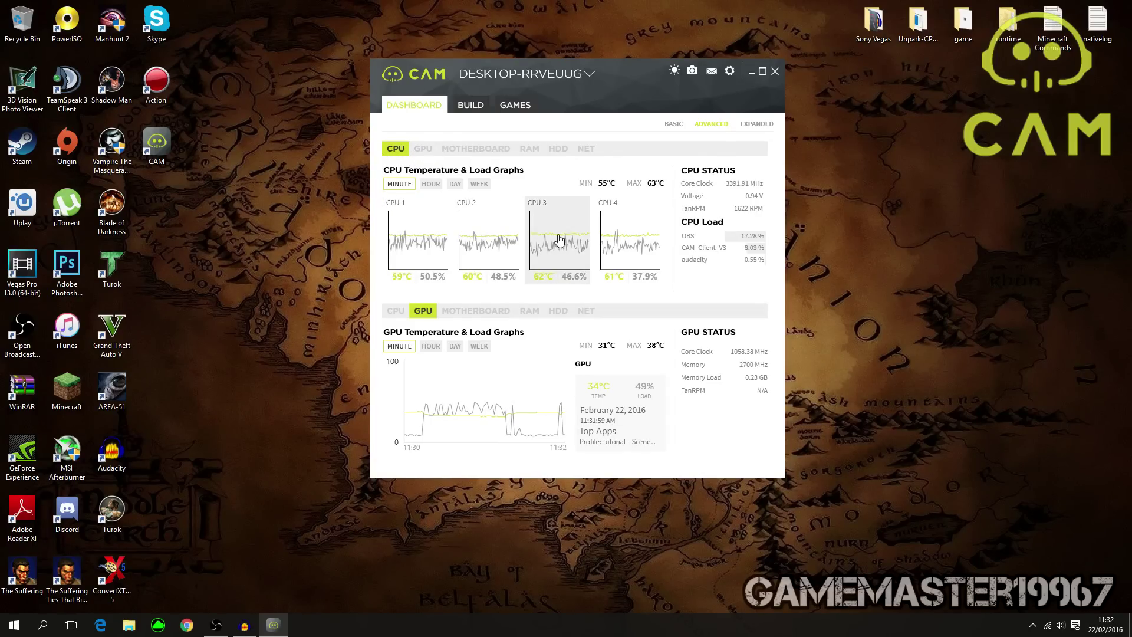
{"action": "left_click", "coordinate": [461, 150]}
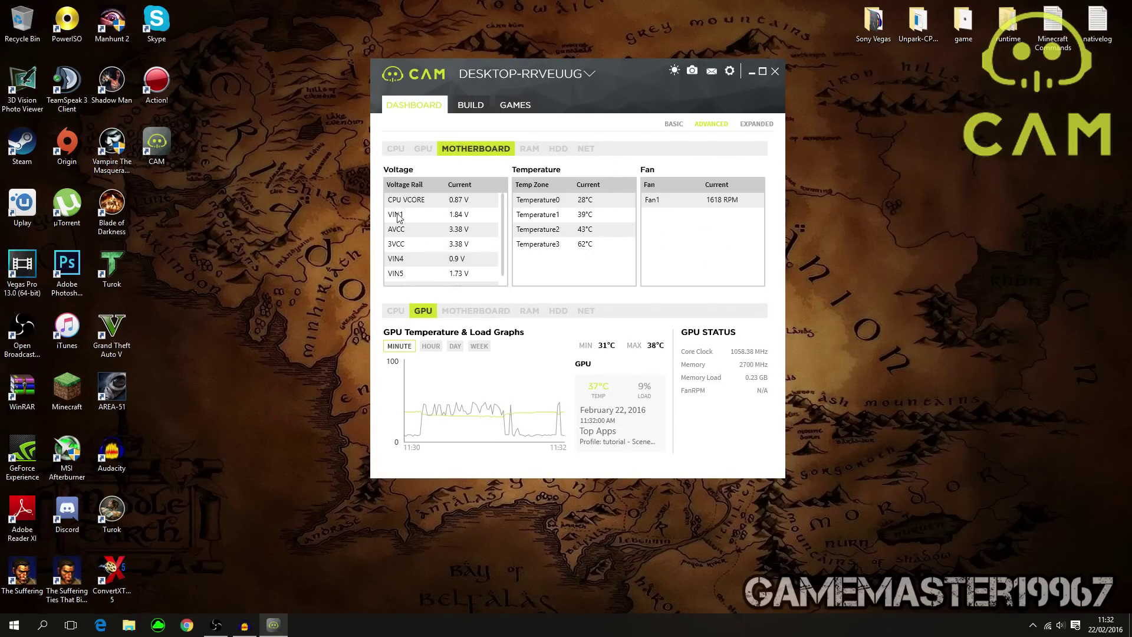
{"action": "left_click", "coordinate": [478, 103]}
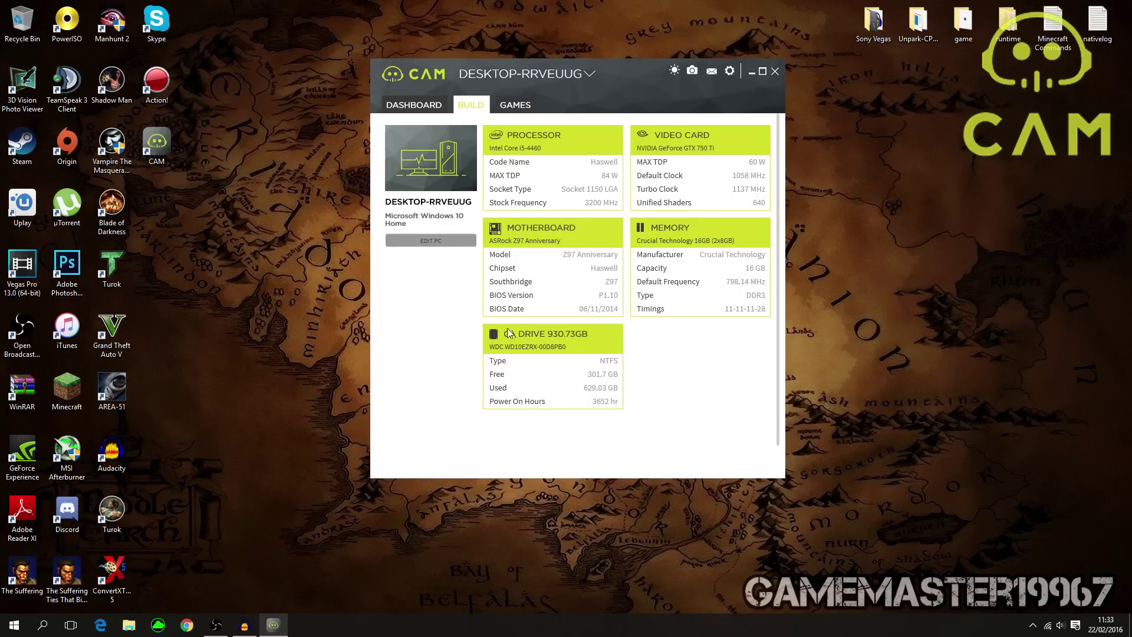
Step: Peek at the GAMES page, go back to DASHBOARD, and show the GPU then CPU graphs
{"action": "left_click", "coordinate": [521, 106]}
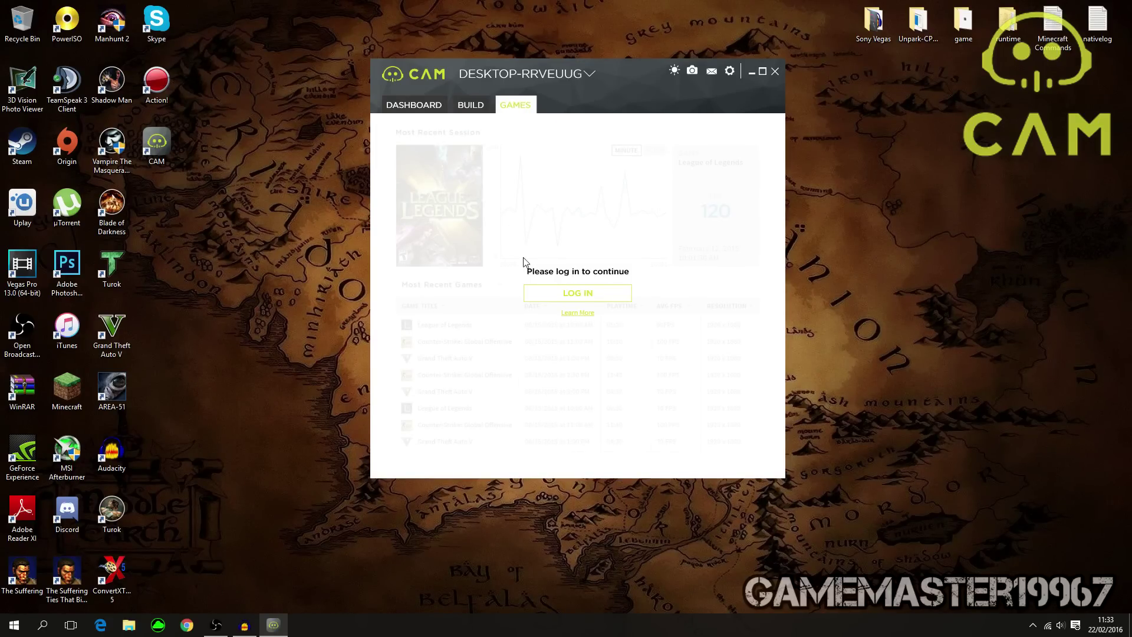
{"action": "left_click", "coordinate": [430, 110]}
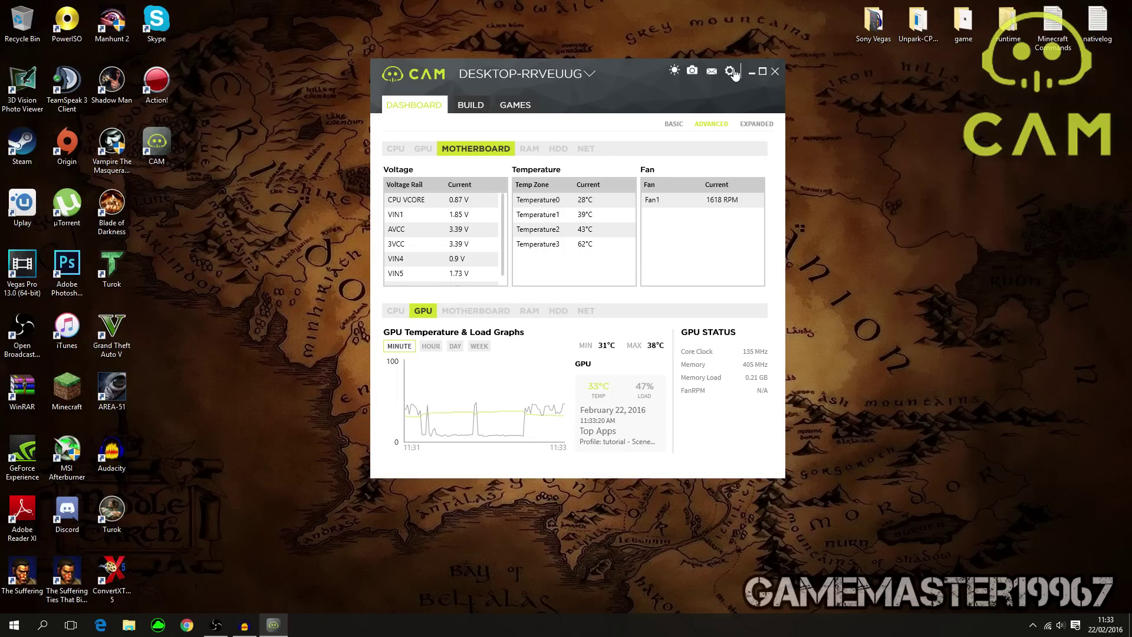
{"action": "left_click", "coordinate": [422, 149]}
{"action": "left_click", "coordinate": [395, 149]}
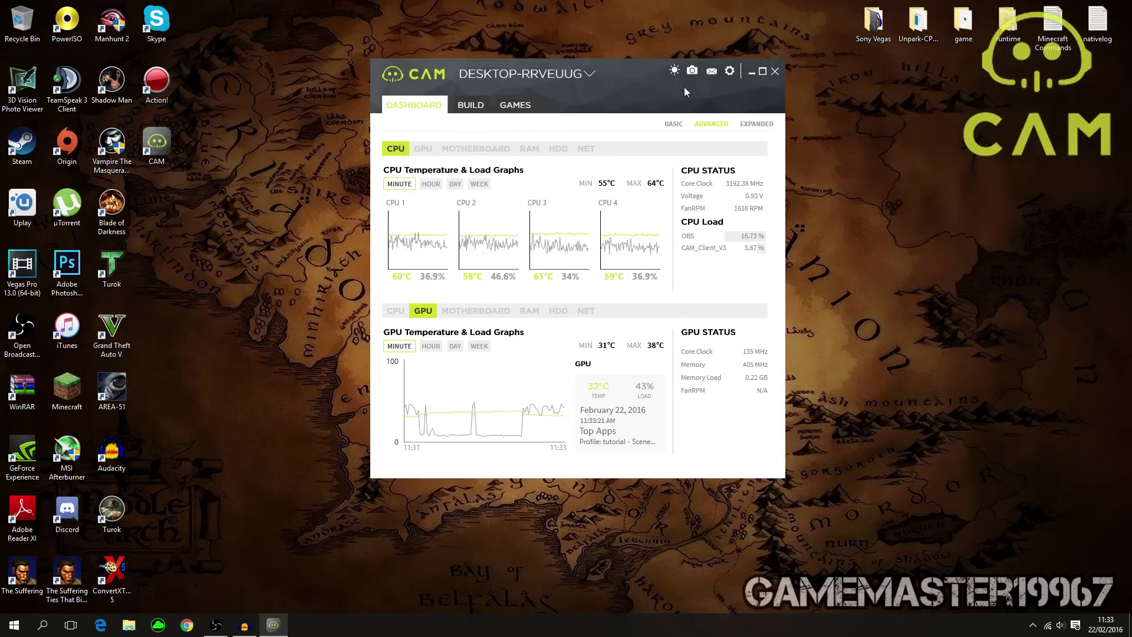
Step: Go to the FPS Overlay page under Notifications in NZXT CAM's settings
{"action": "left_click", "coordinate": [730, 72]}
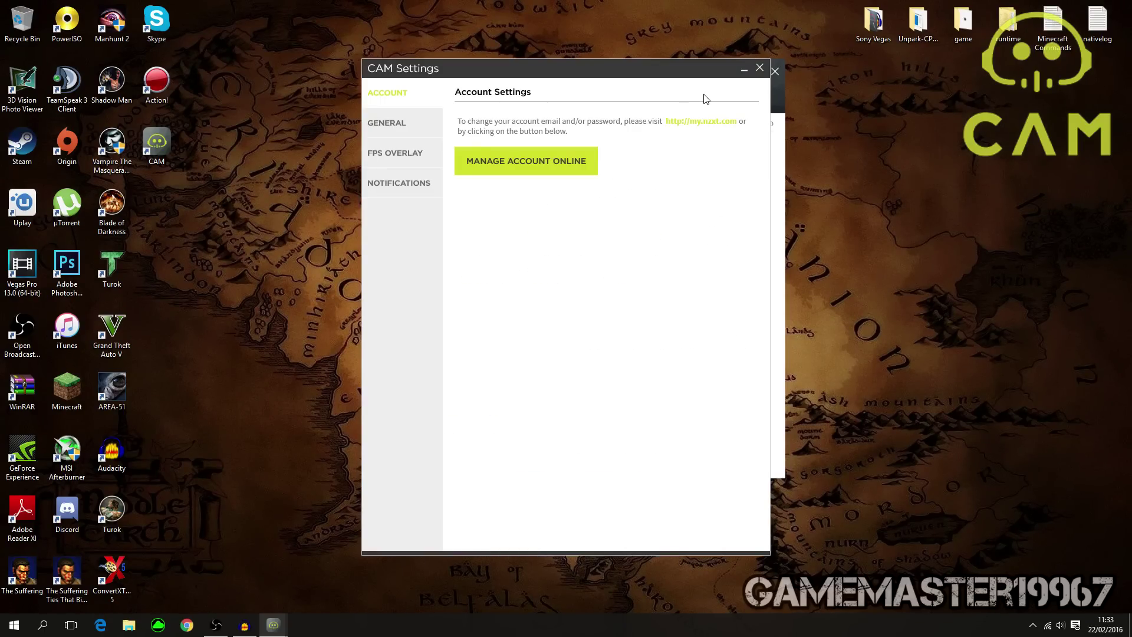
{"action": "left_click", "coordinate": [415, 184]}
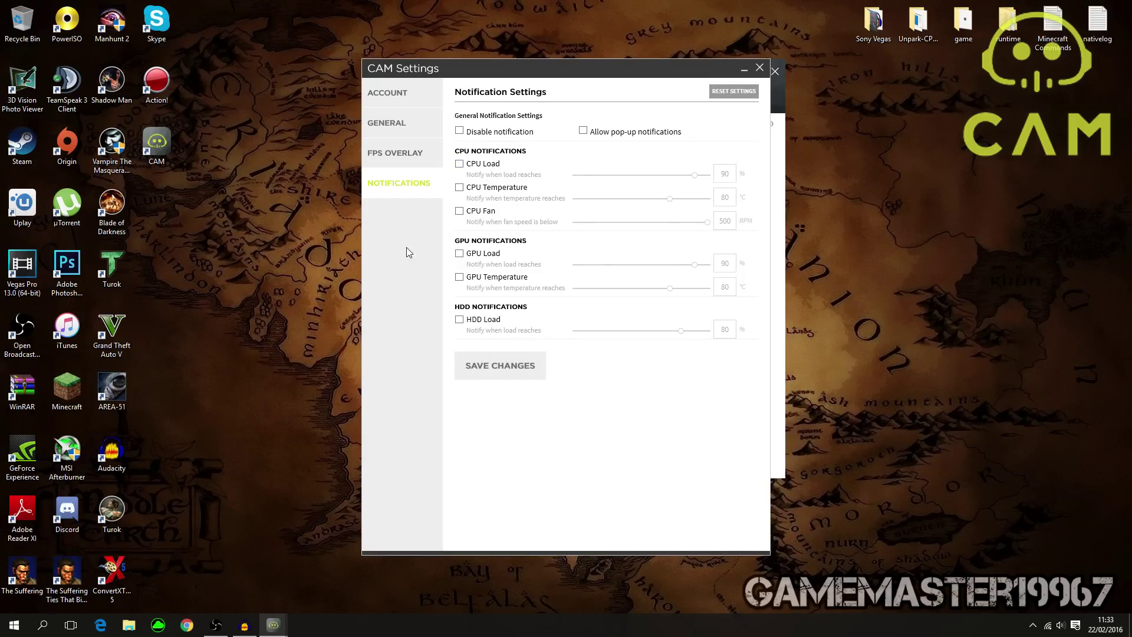
{"action": "left_click", "coordinate": [399, 155]}
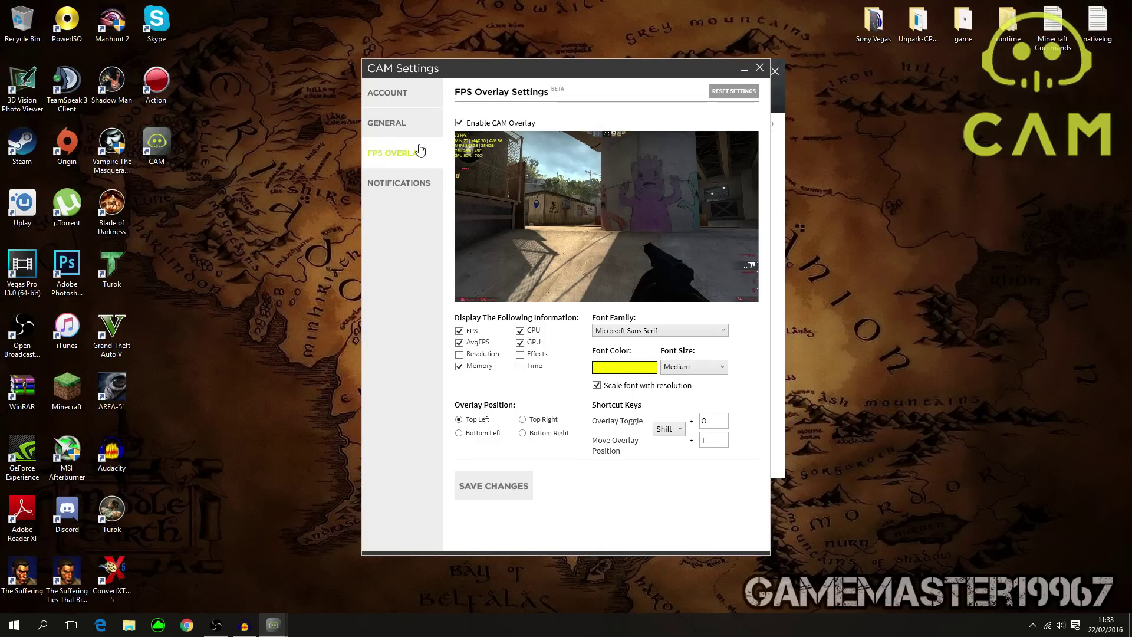
Step: Change the FPS overlay font colour to green
{"action": "left_click", "coordinate": [626, 369]}
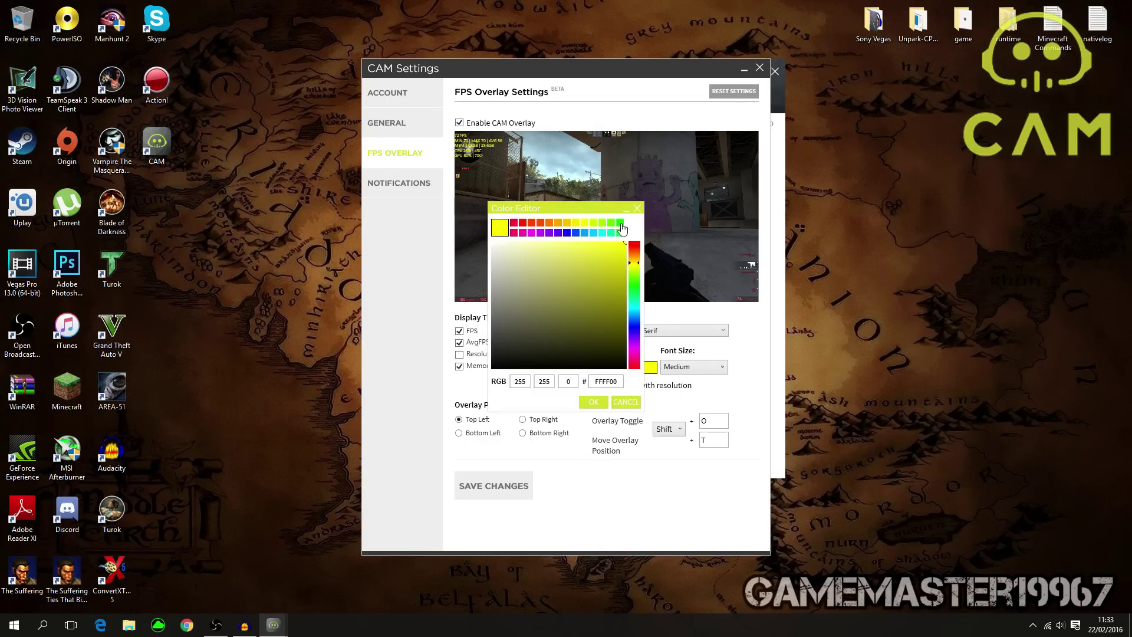
{"action": "left_click", "coordinate": [619, 224]}
{"action": "left_click", "coordinate": [594, 403]}
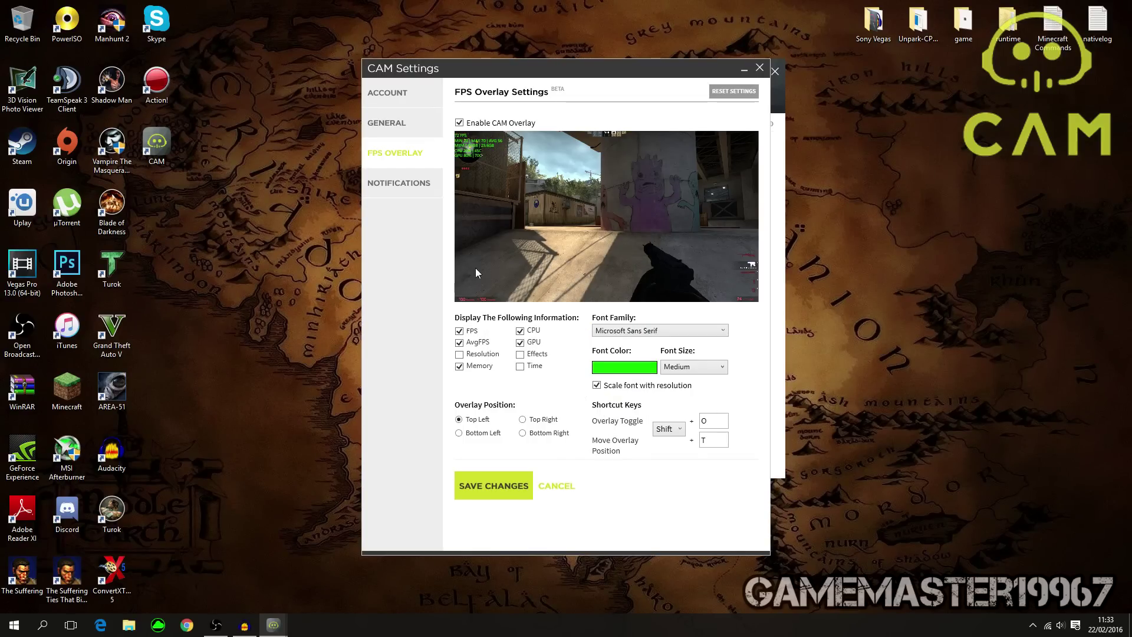
{"action": "left_click", "coordinate": [608, 370]}
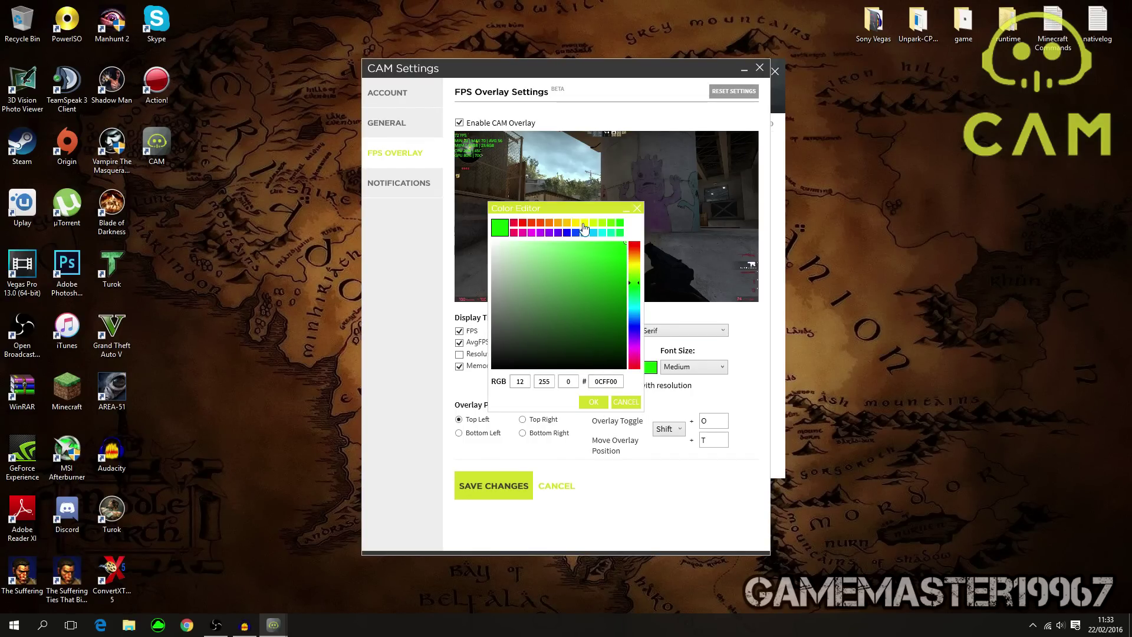
{"action": "left_click", "coordinate": [636, 208]}
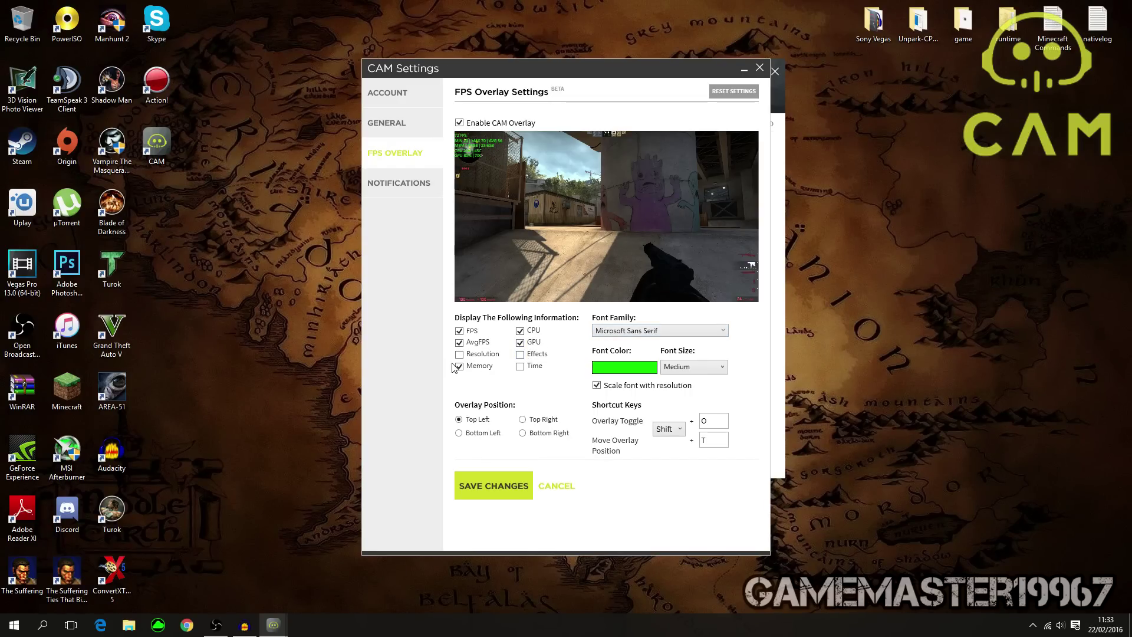
Step: Add Resolution to the overlay, trying Time, Effects and AvgFPS without keeping changes
{"action": "left_click", "coordinate": [471, 356]}
{"action": "left_click", "coordinate": [520, 366]}
{"action": "left_click", "coordinate": [520, 354]}
{"action": "left_click", "coordinate": [520, 354]}
{"action": "left_click", "coordinate": [520, 366]}
{"action": "left_click", "coordinate": [475, 345]}
{"action": "left_click", "coordinate": [475, 347]}
Step: Test the Resolution, Memory, Effects and Time checkboxes, keeping FPS, AvgFPS, Resolution, Memory, CPU, GPU
{"action": "left_click", "coordinate": [478, 357]}
{"action": "left_click", "coordinate": [478, 361]}
{"action": "left_click", "coordinate": [479, 367]}
{"action": "left_click", "coordinate": [478, 367]}
{"action": "left_click", "coordinate": [525, 355]}
{"action": "left_click", "coordinate": [526, 355]}
{"action": "left_click", "coordinate": [528, 371]}
{"action": "left_click", "coordinate": [524, 370]}
Step: Keep Microsoft Sans Serif as the overlay font after trying Arial, and set size X-Large
{"action": "left_click", "coordinate": [662, 334]}
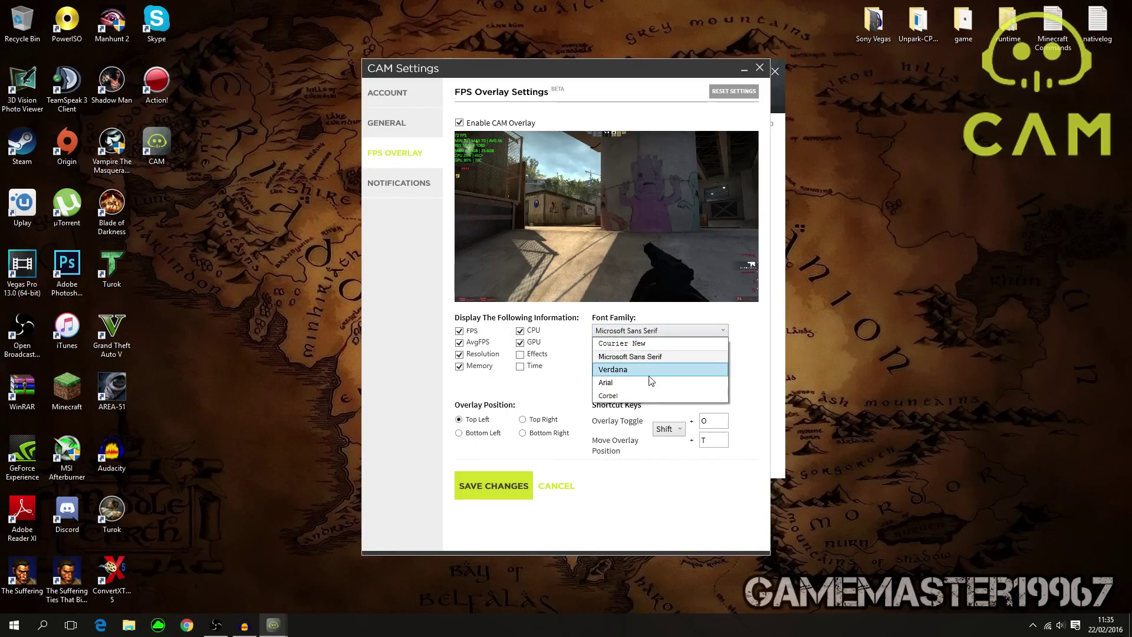
{"action": "left_click", "coordinate": [618, 385]}
{"action": "left_click", "coordinate": [641, 333]}
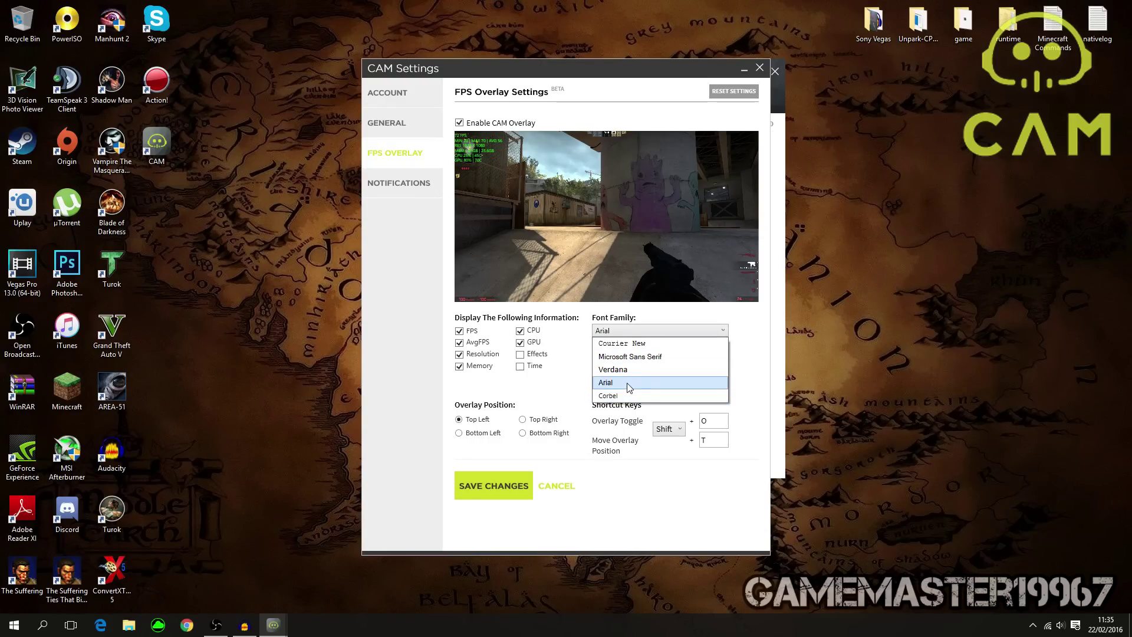
{"action": "left_click", "coordinate": [633, 358]}
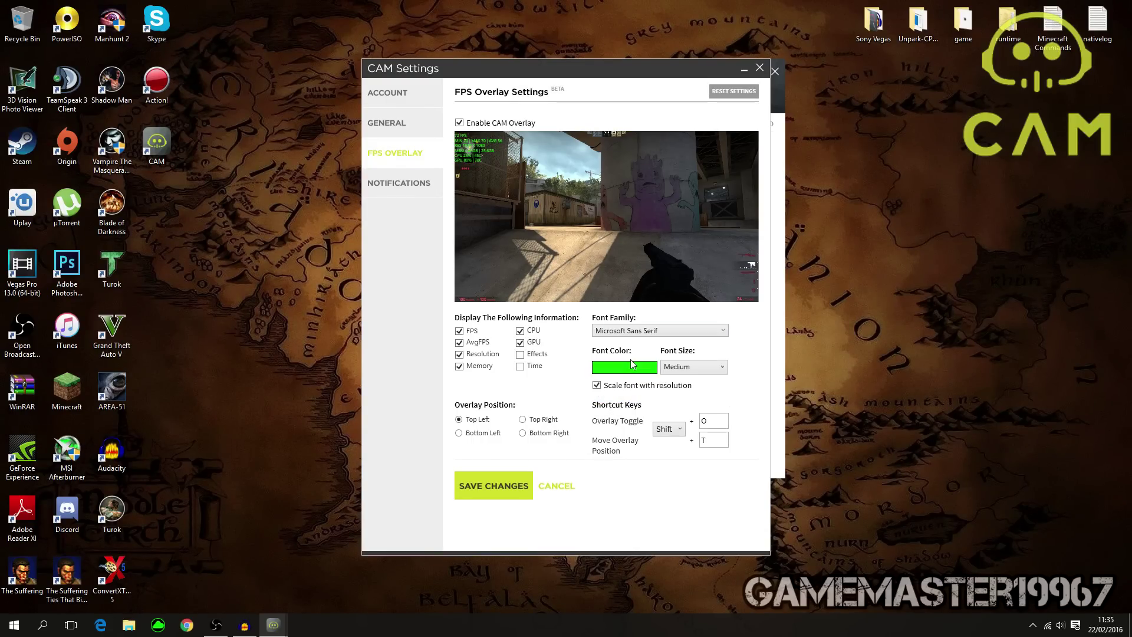
{"action": "left_click", "coordinate": [694, 370]}
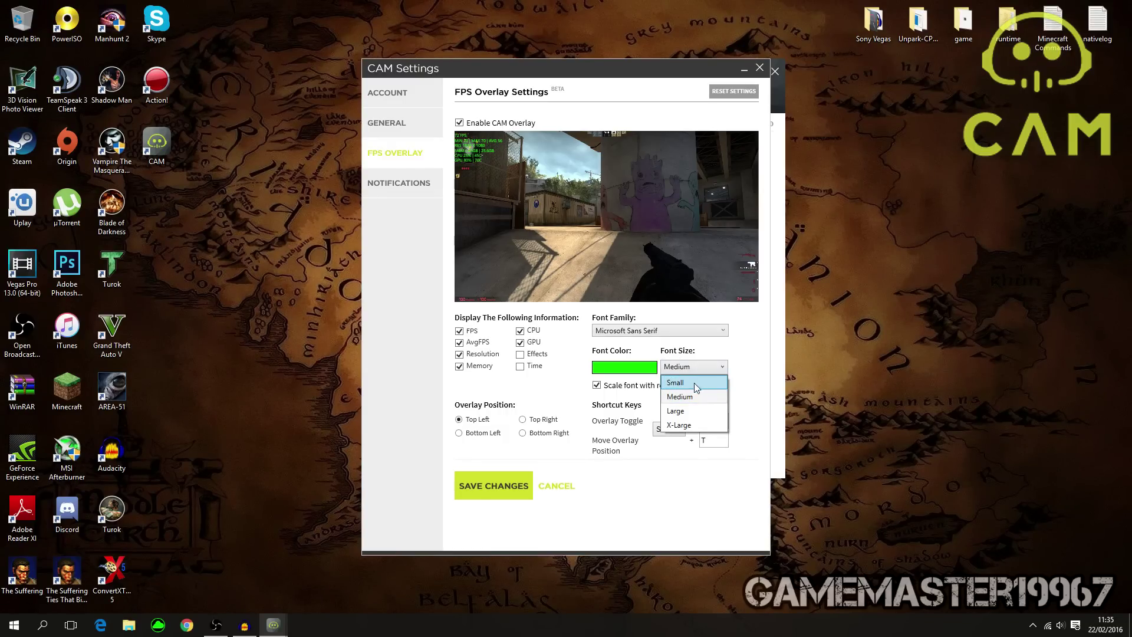
{"action": "left_click", "coordinate": [679, 426]}
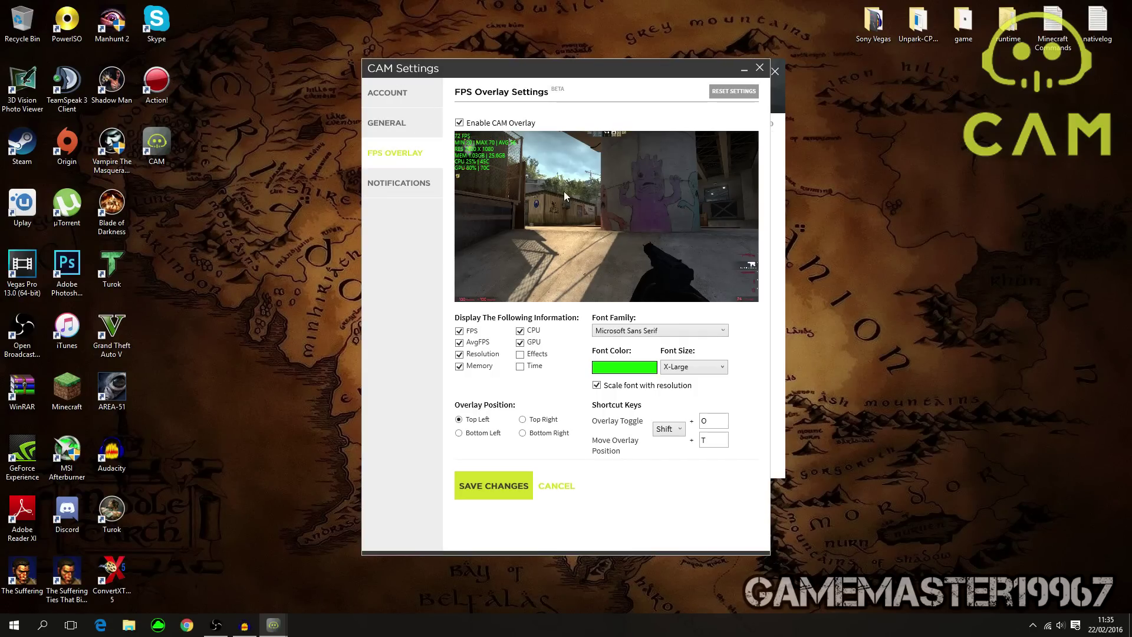
Step: Set the overlay toggle modifier key to Shift
{"action": "left_click", "coordinate": [675, 429]}
{"action": "left_click", "coordinate": [672, 416]}
{"action": "left_click", "coordinate": [666, 432]}
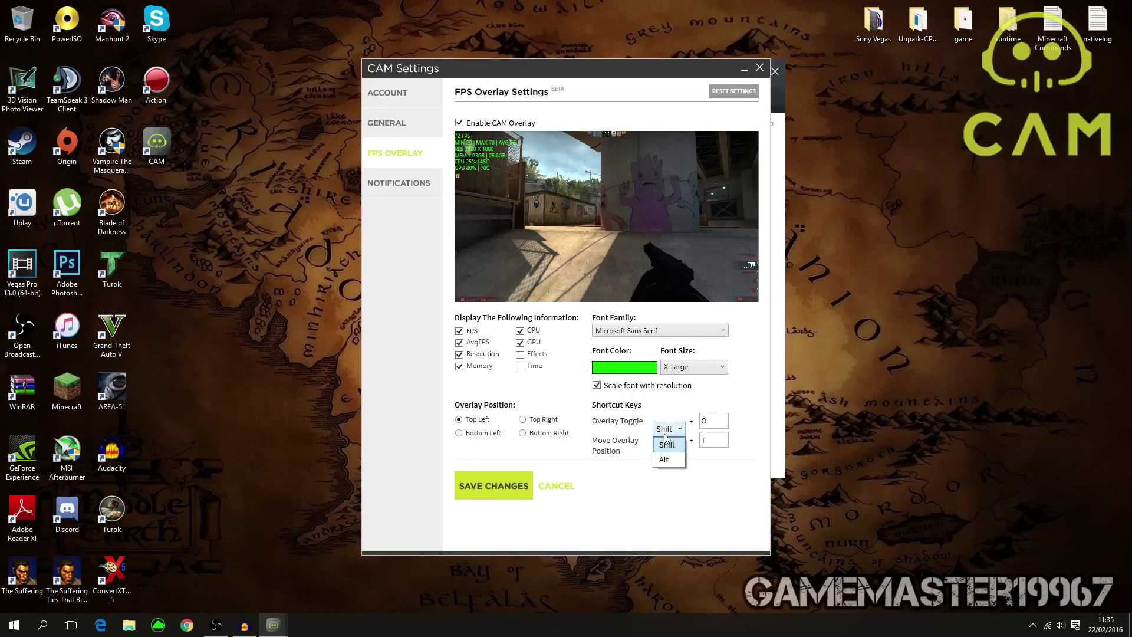
{"action": "left_click", "coordinate": [667, 463]}
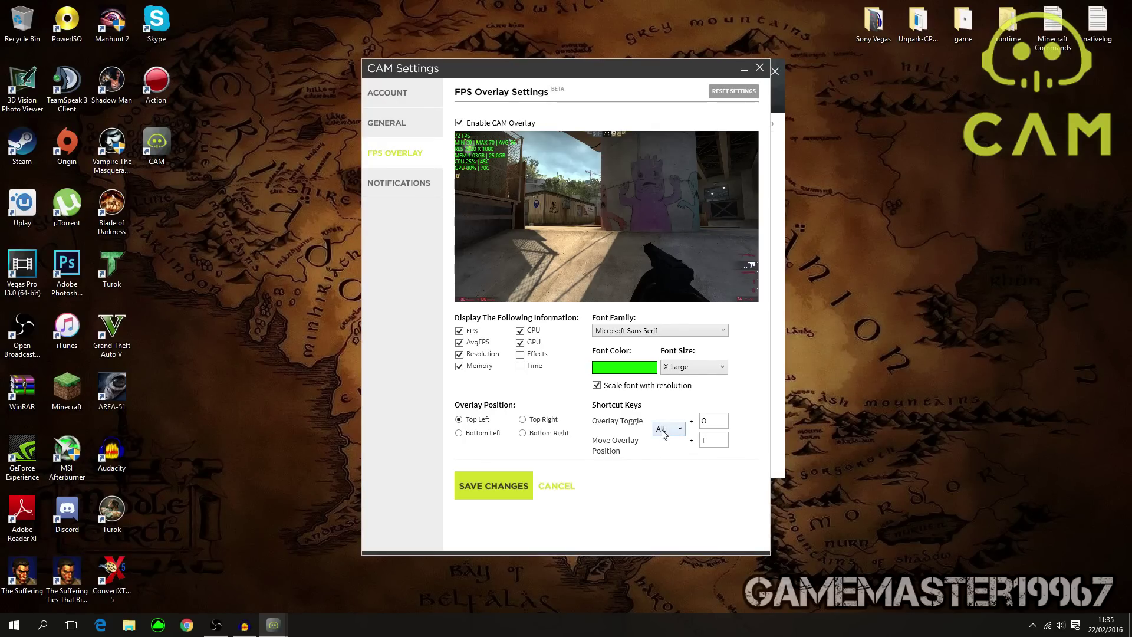
{"action": "left_click", "coordinate": [665, 431]}
Step: Place the overlay at Top Left after trying other positions, and save the overlay settings
{"action": "left_click", "coordinate": [547, 424]}
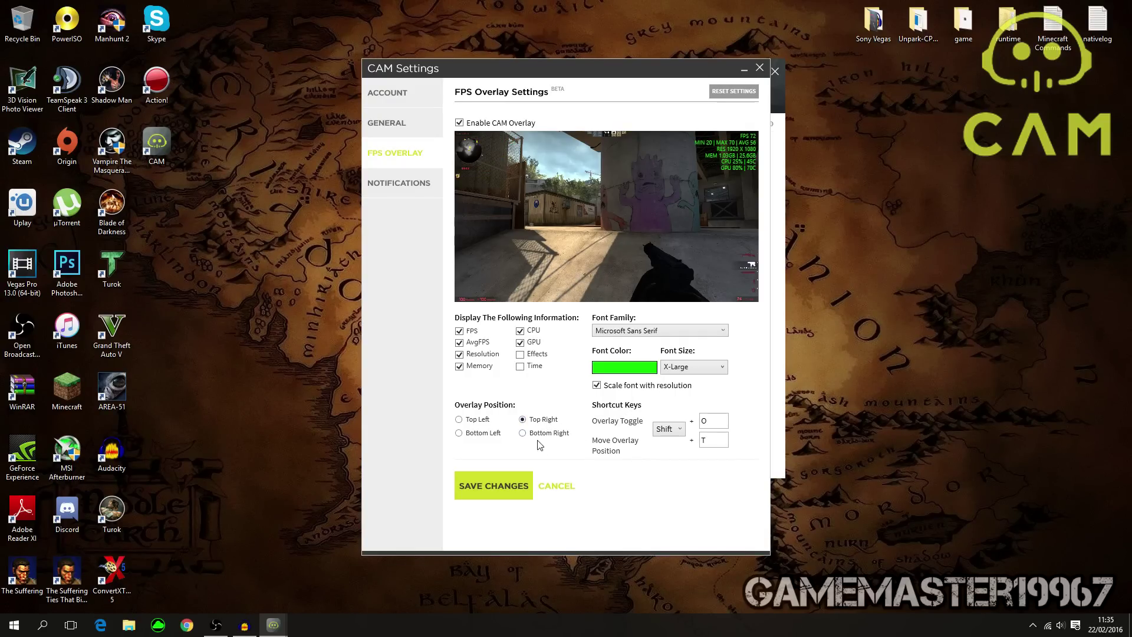
{"action": "left_click", "coordinate": [536, 437]}
{"action": "left_click", "coordinate": [480, 434]}
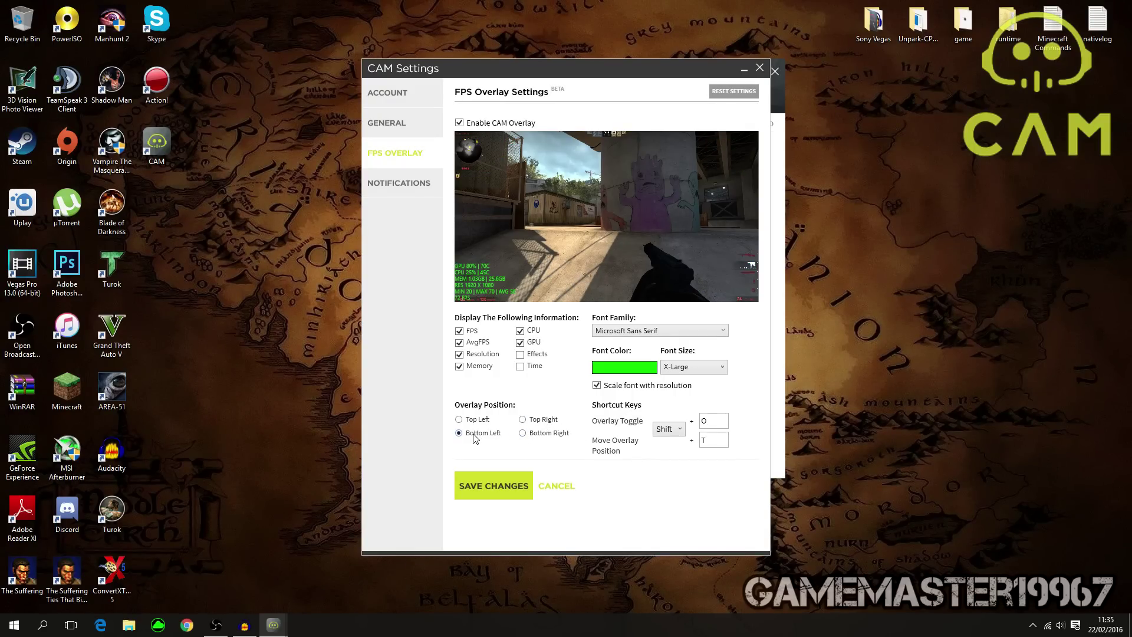
{"action": "left_click", "coordinate": [474, 420]}
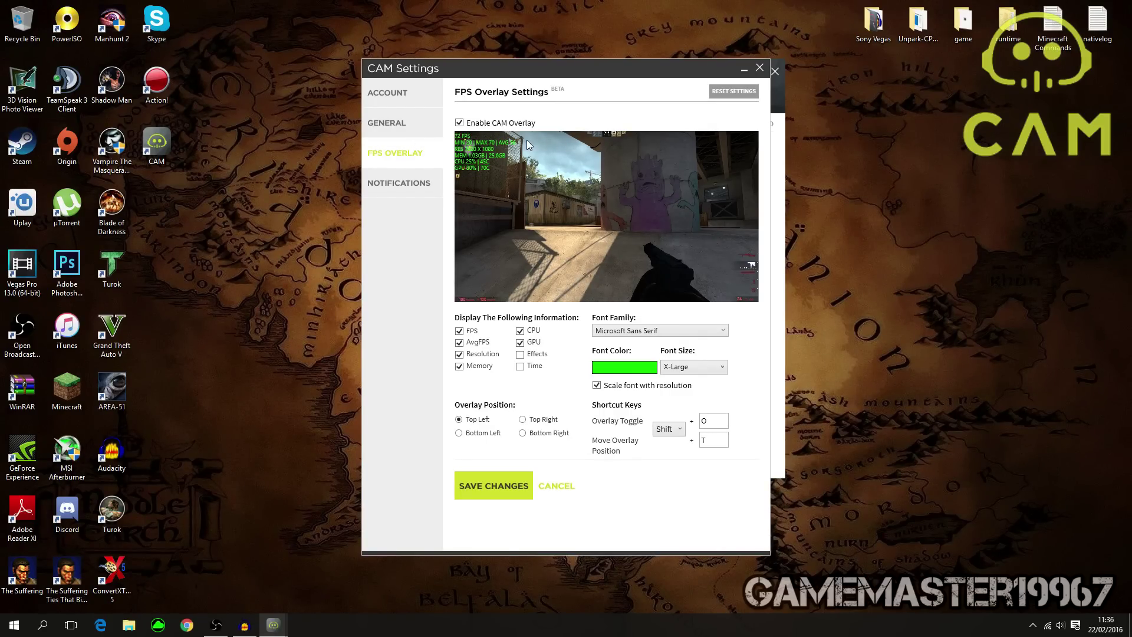
{"action": "left_click", "coordinate": [469, 435]}
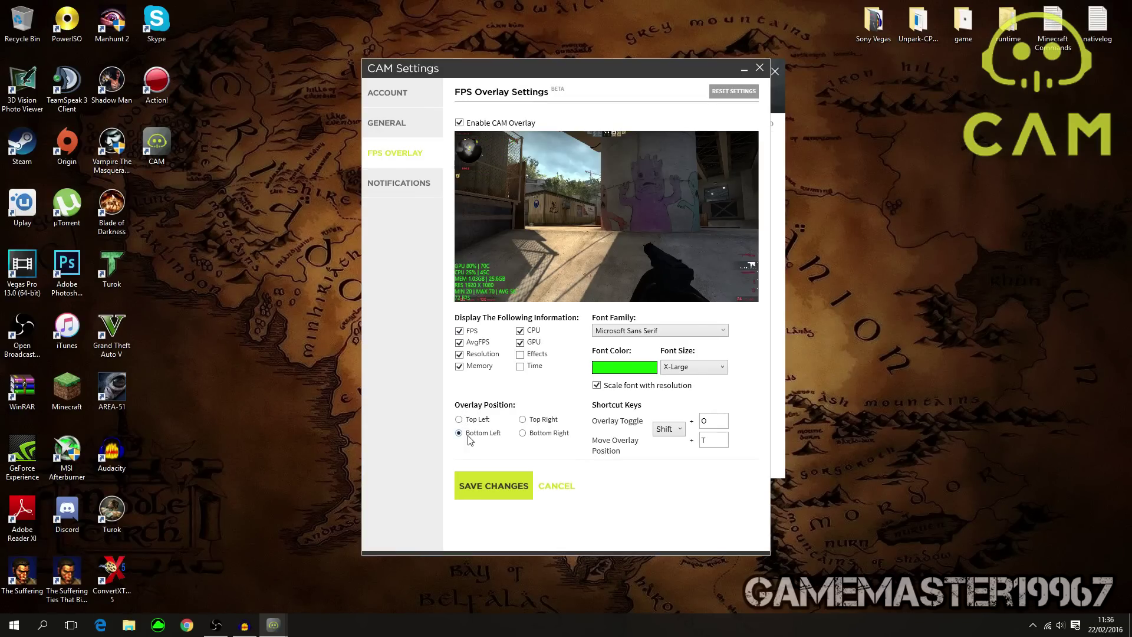
{"action": "left_click", "coordinate": [469, 419]}
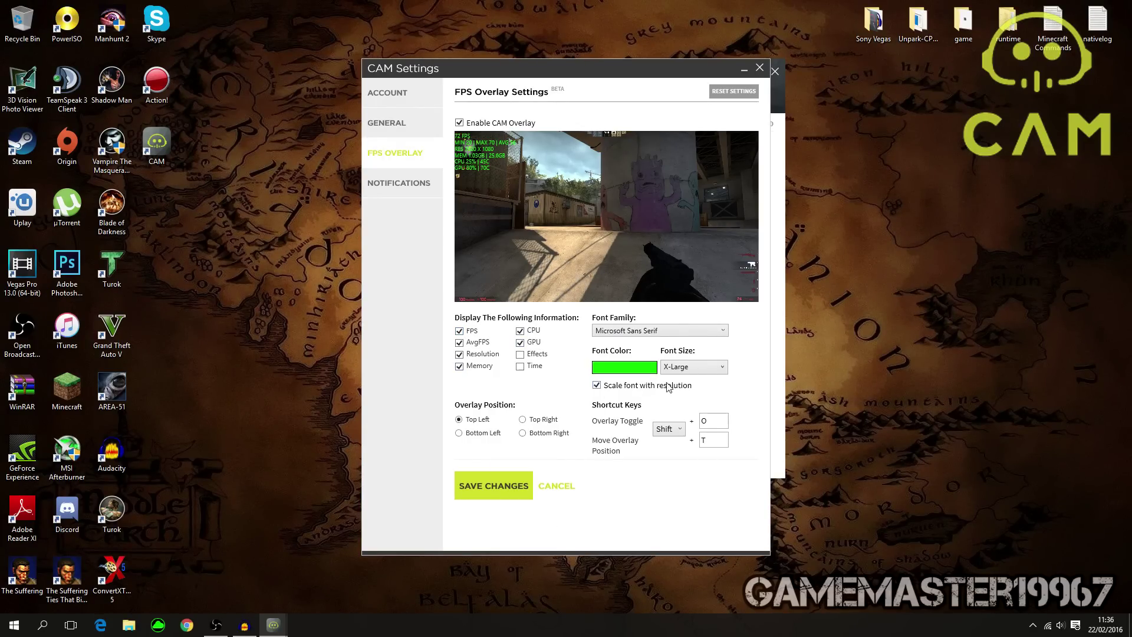
{"action": "left_click", "coordinate": [507, 488]}
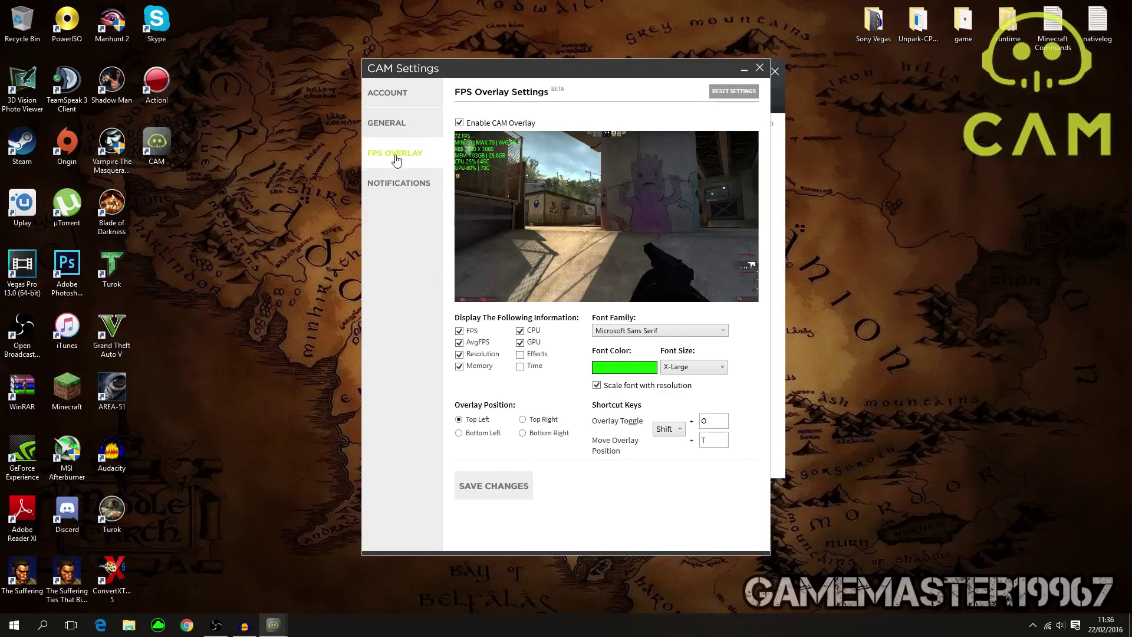
Step: Look through the General and Account settings, then start logging in to a CAM account
{"action": "left_click", "coordinate": [395, 125]}
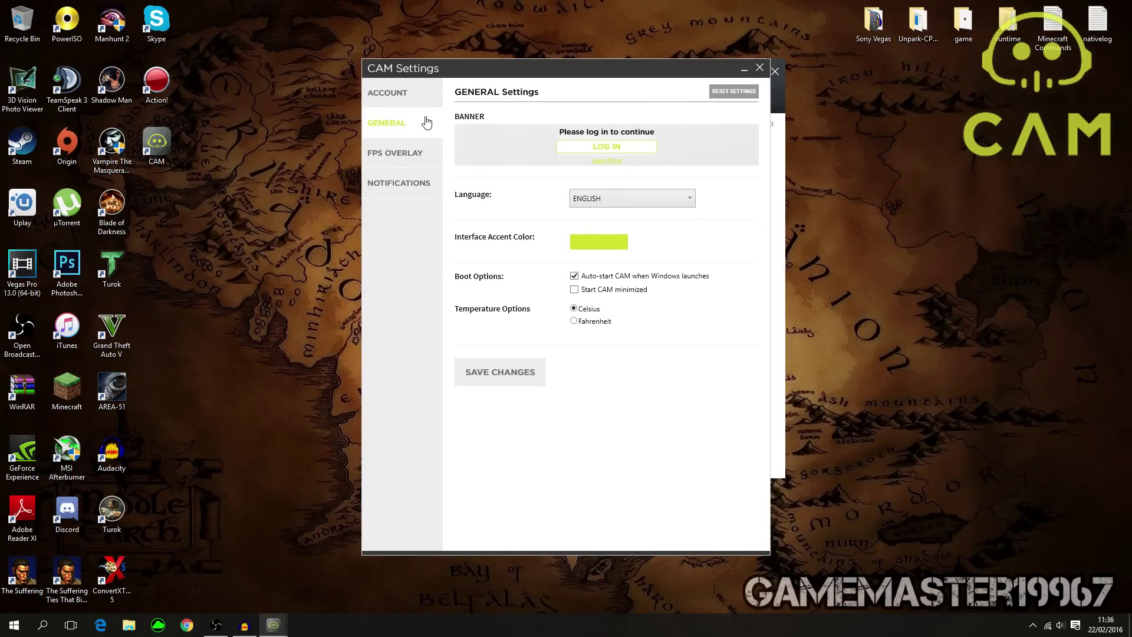
{"action": "left_click", "coordinate": [404, 95]}
{"action": "left_click", "coordinate": [412, 134]}
{"action": "left_click", "coordinate": [619, 152]}
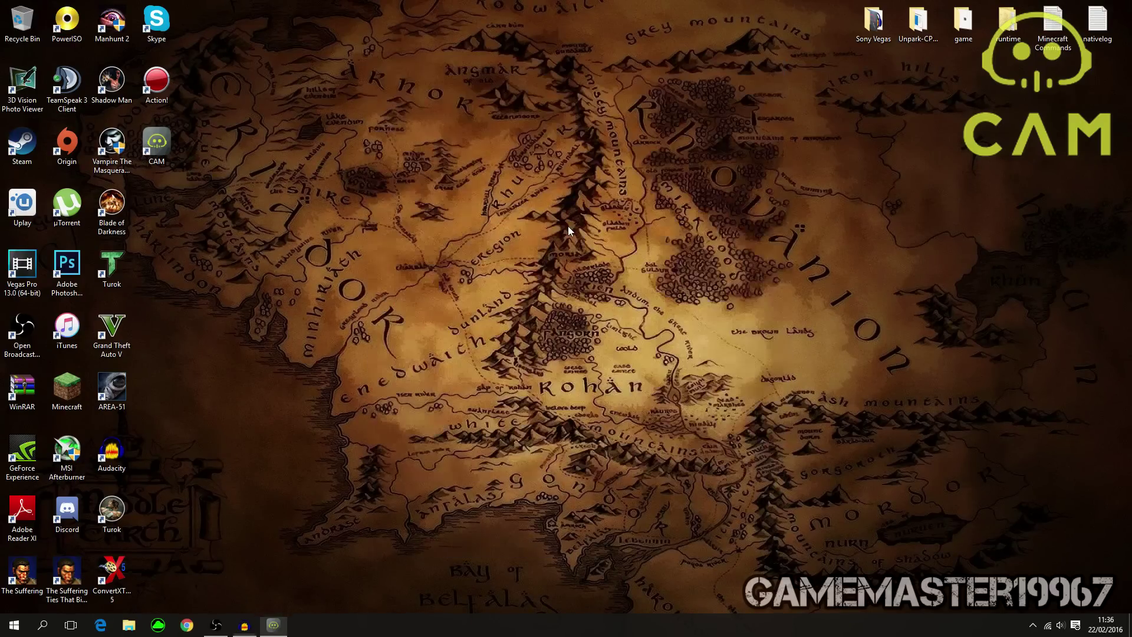
{"action": "left_click", "coordinate": [537, 246]}
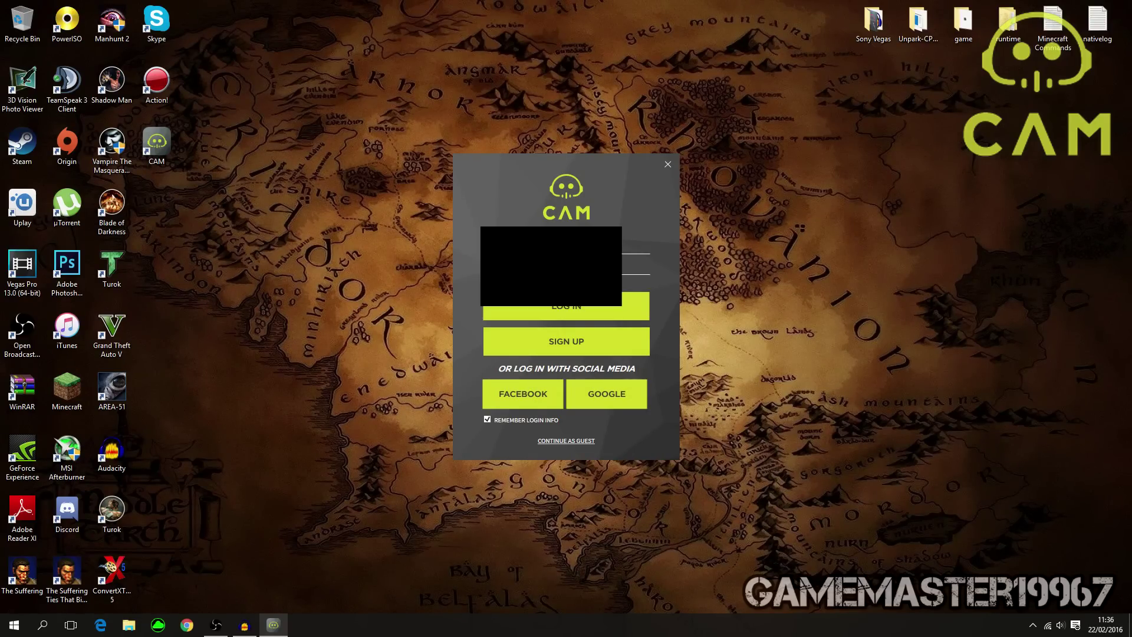
Step: Submit the account e-mail and password to sign in to CAM
{"action": "key", "text": "Return"}
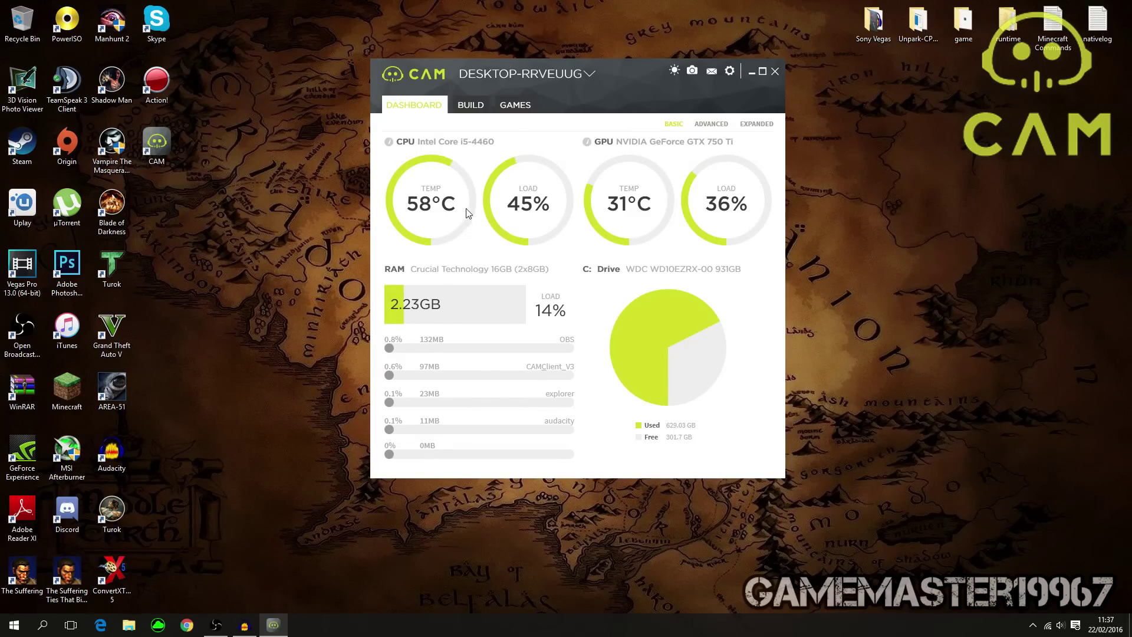
Step: Replace the computer name DESKTOP-RRVEUUG with a new custom name in the PC build details
{"action": "left_click", "coordinate": [472, 105]}
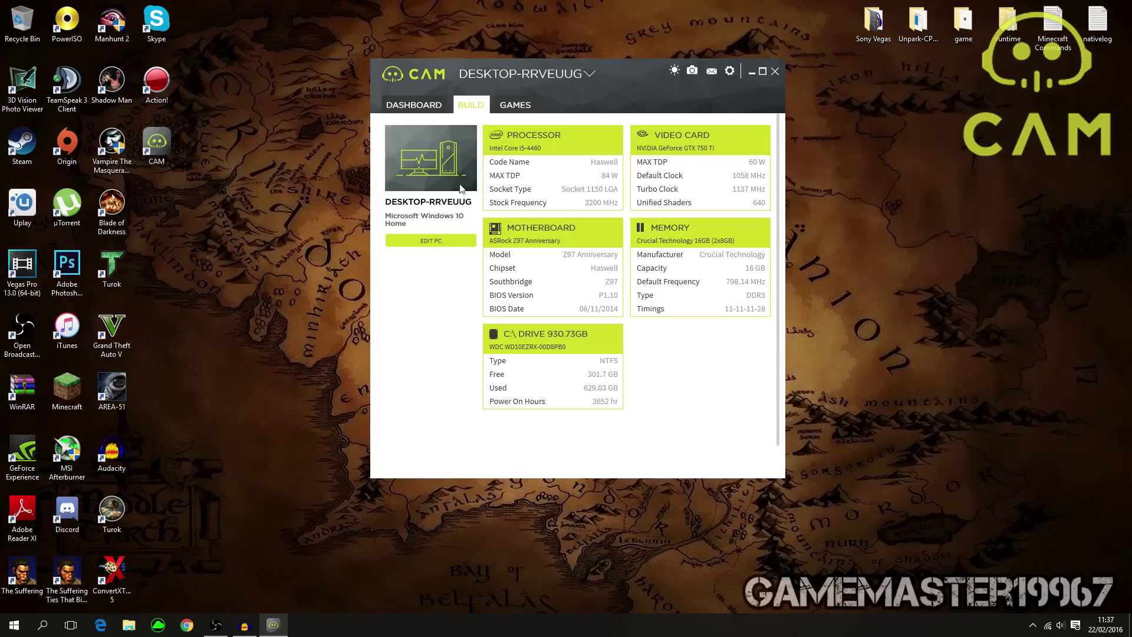
{"action": "left_click", "coordinate": [452, 241]}
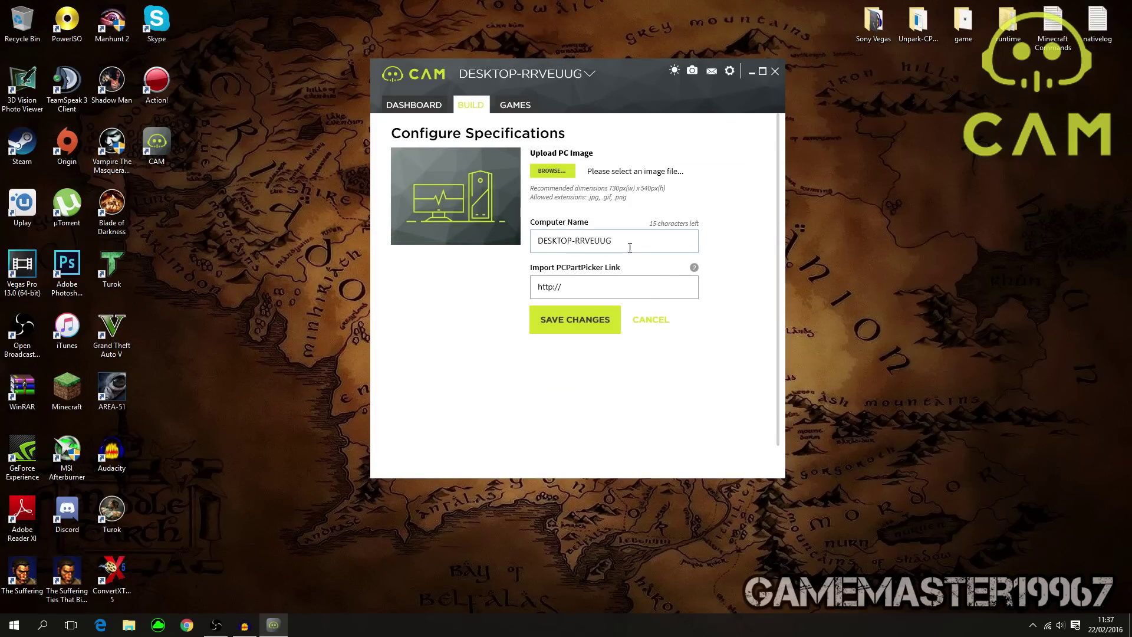
{"action": "triple_click", "coordinate": [594, 246]}
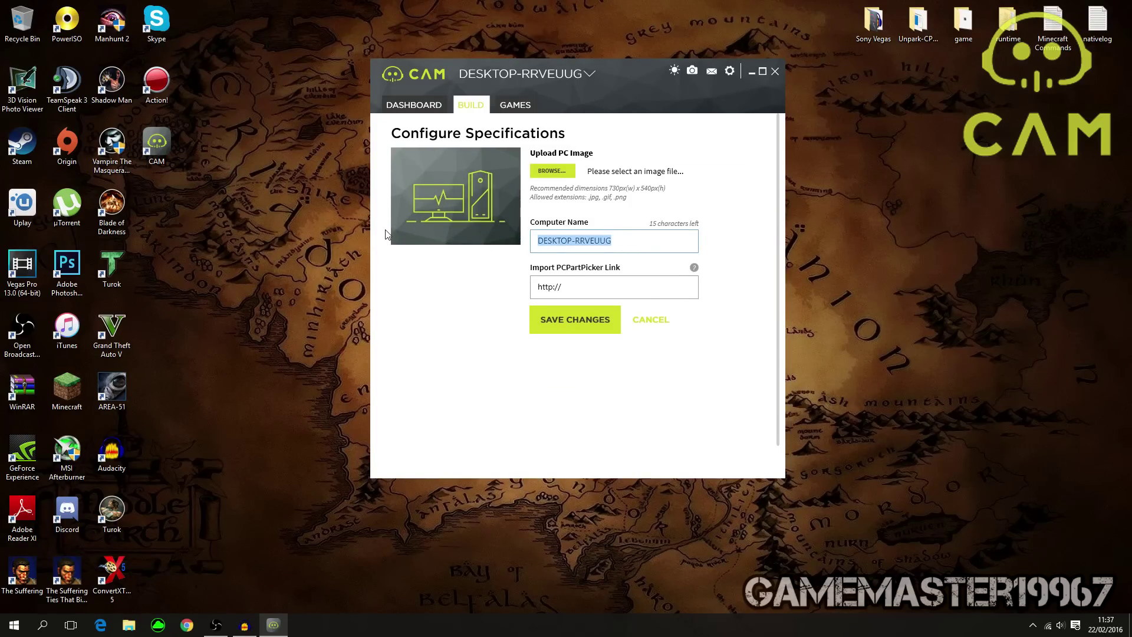
{"action": "key", "text": "BackSpace"}
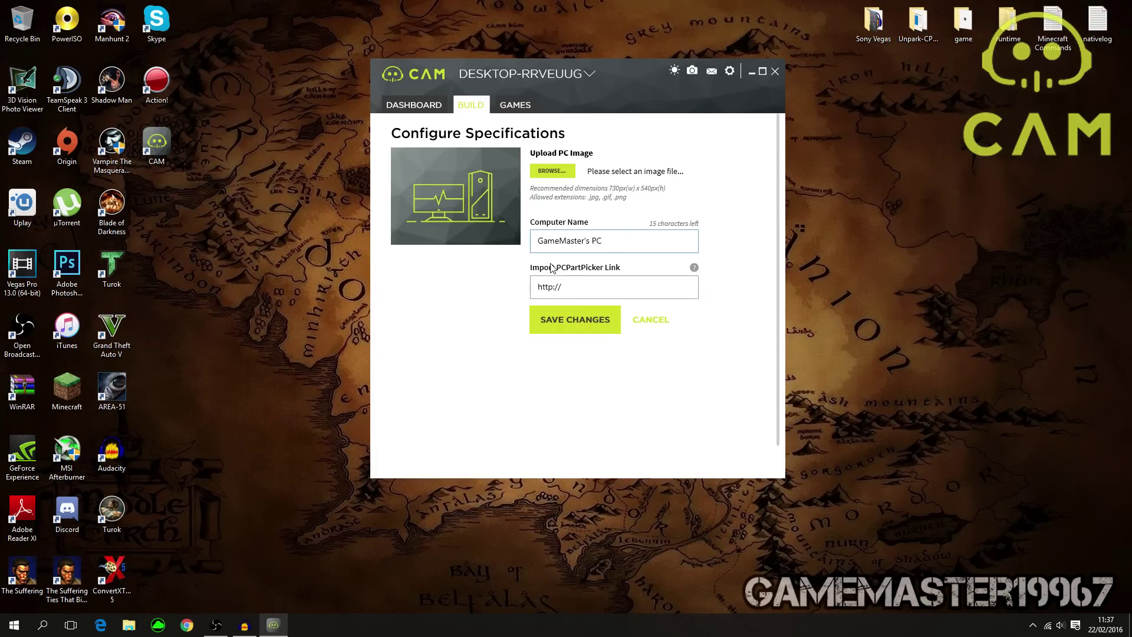
{"action": "left_click", "coordinate": [591, 287]}
{"action": "left_click", "coordinate": [548, 175]}
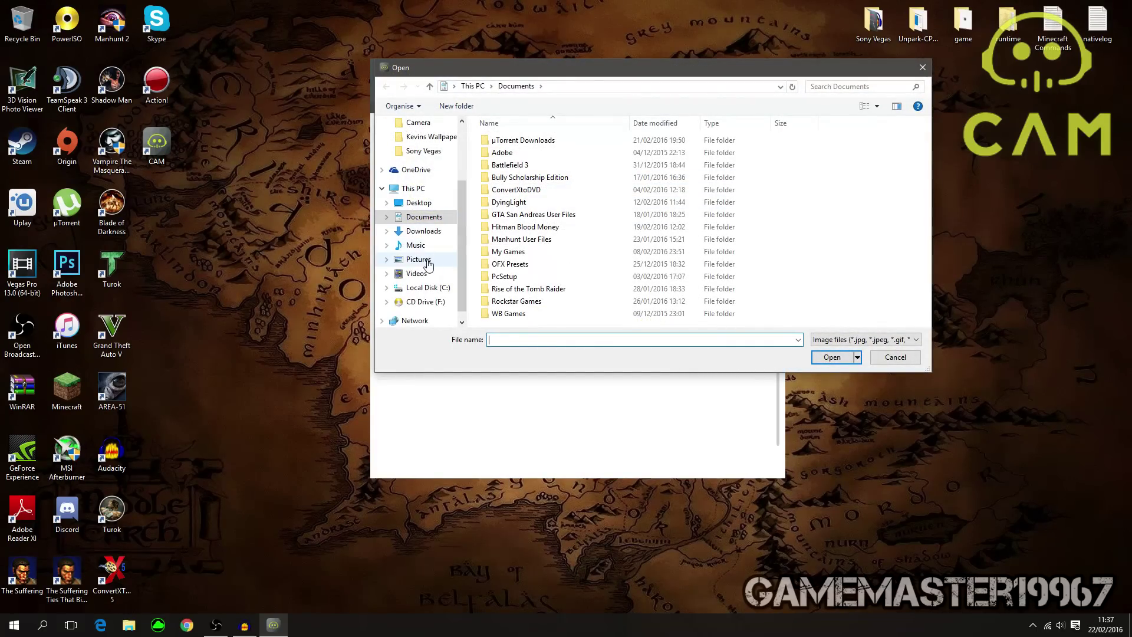
Step: Load sq3-space.jpg from the Pictures wallpapers folder as the PC image
{"action": "left_click", "coordinate": [420, 259]}
{"action": "double_click", "coordinate": [628, 157]}
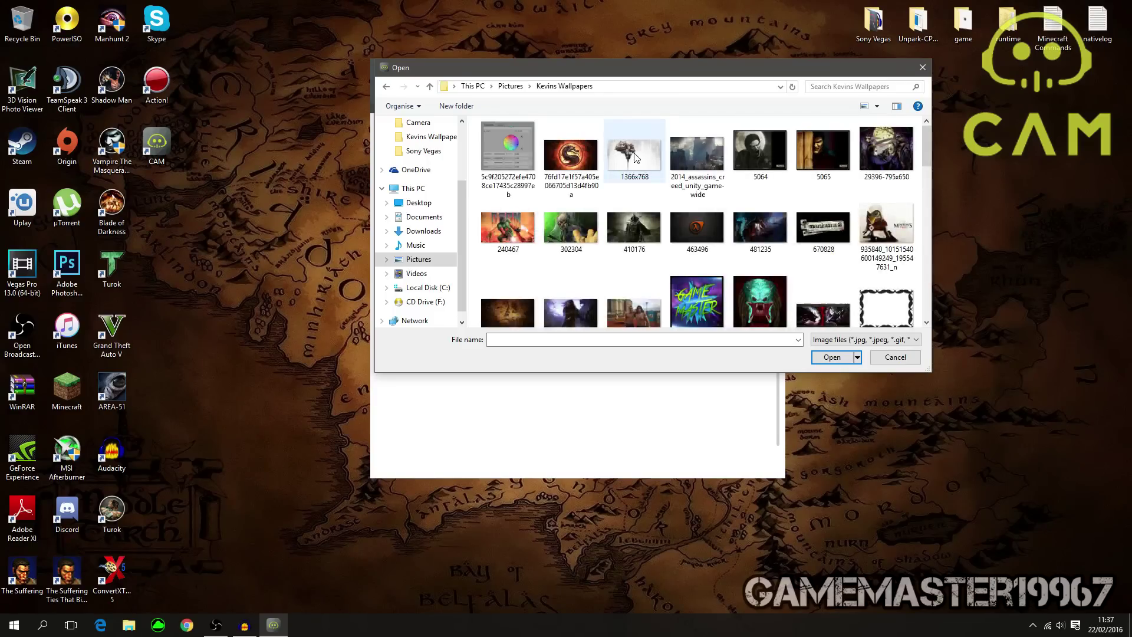
{"action": "scroll", "coordinate": [766, 209], "scroll_direction": "down", "scroll_amount": 1}
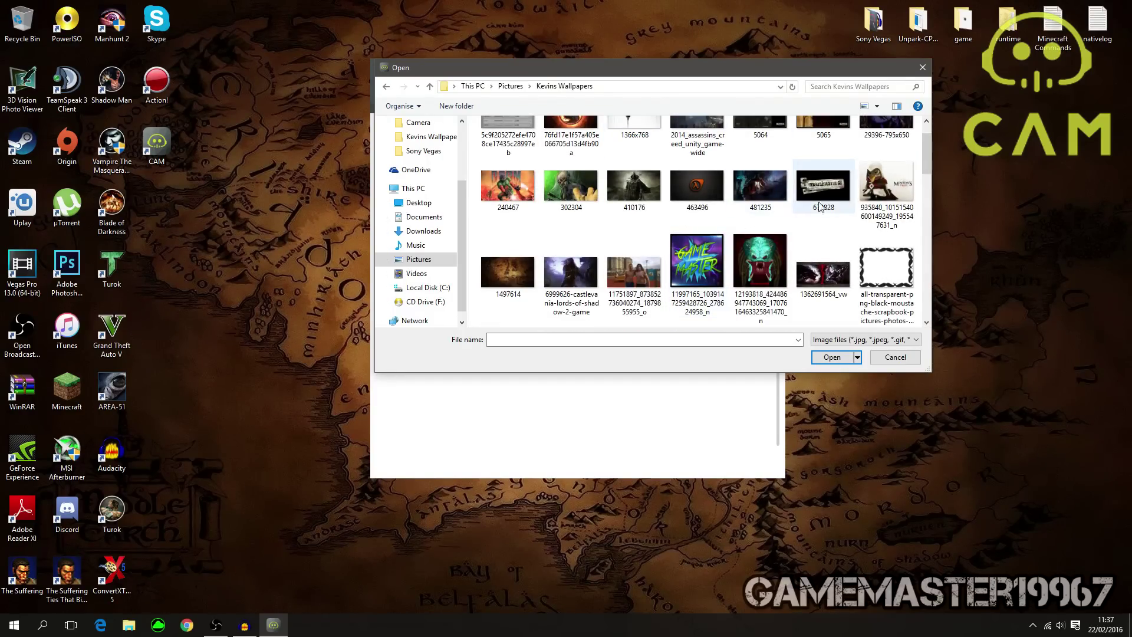
{"action": "scroll", "coordinate": [696, 235], "scroll_direction": "down", "scroll_amount": 10}
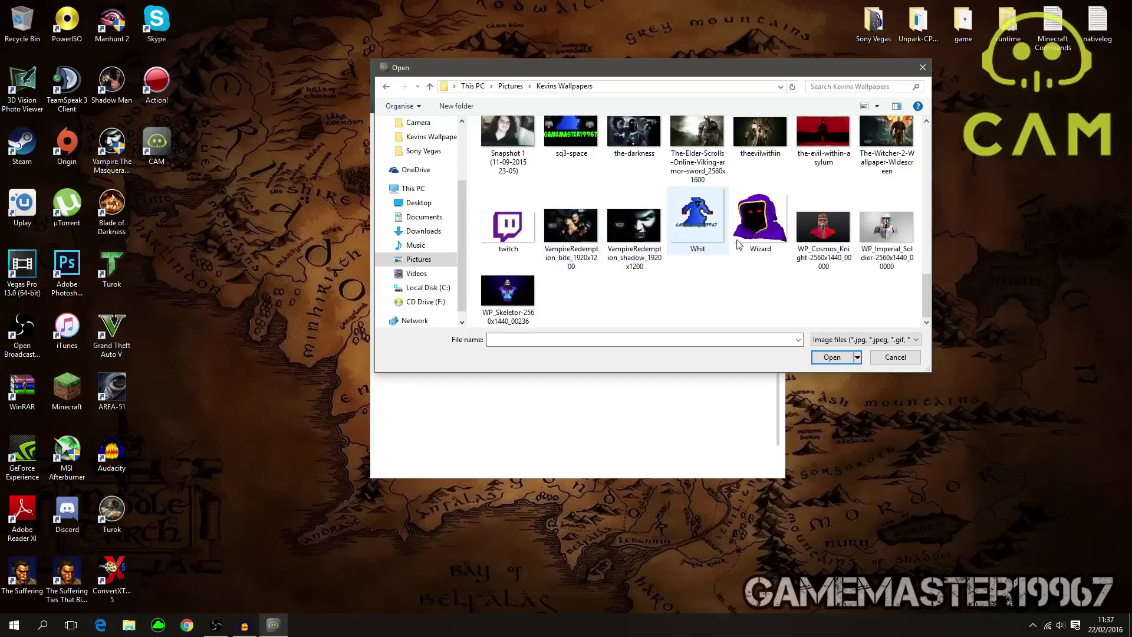
{"action": "scroll", "coordinate": [782, 227], "scroll_direction": "up", "scroll_amount": 1}
{"action": "double_click", "coordinate": [561, 153]}
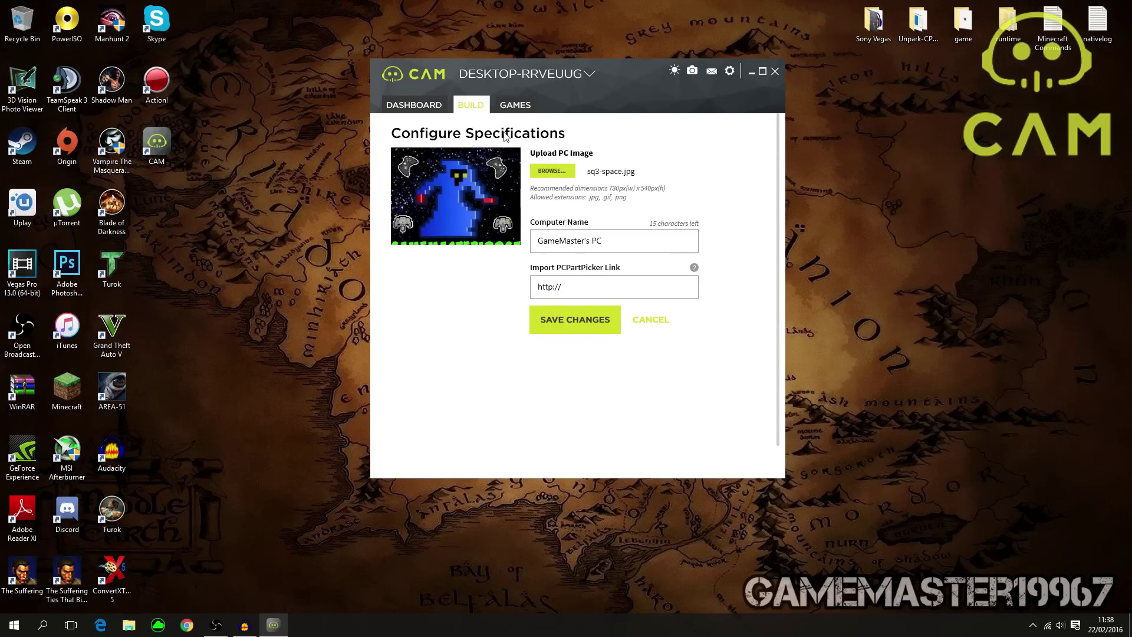
Step: Save the renamed PC and image, then view FPS overlay settings from the Games page
{"action": "left_click", "coordinate": [597, 325]}
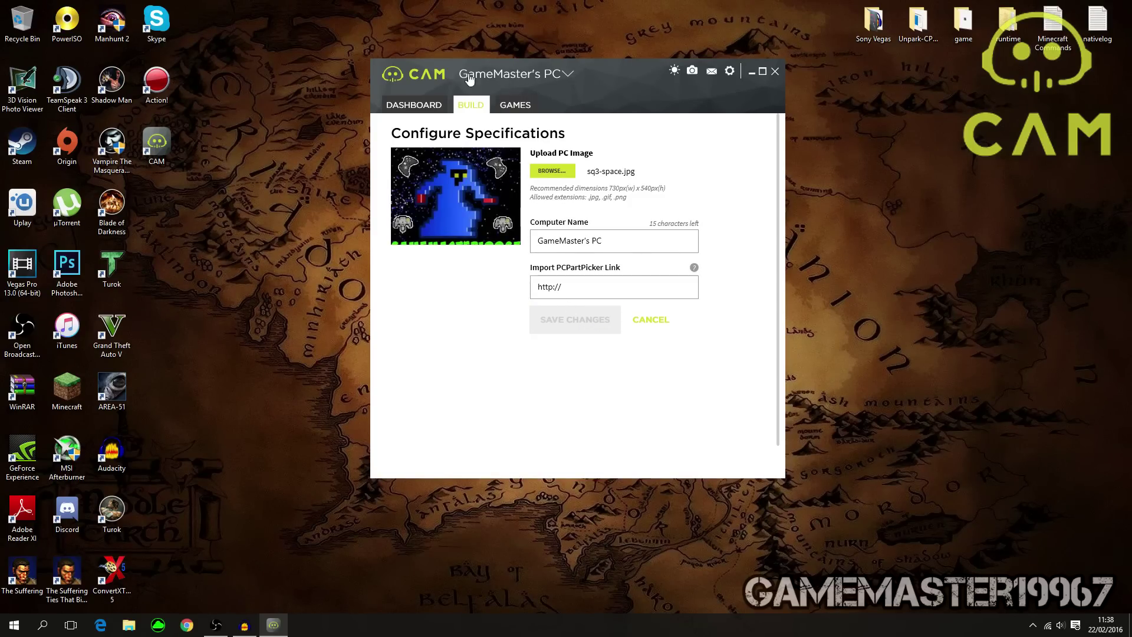
{"action": "left_click", "coordinate": [512, 107]}
{"action": "left_click", "coordinate": [569, 296]}
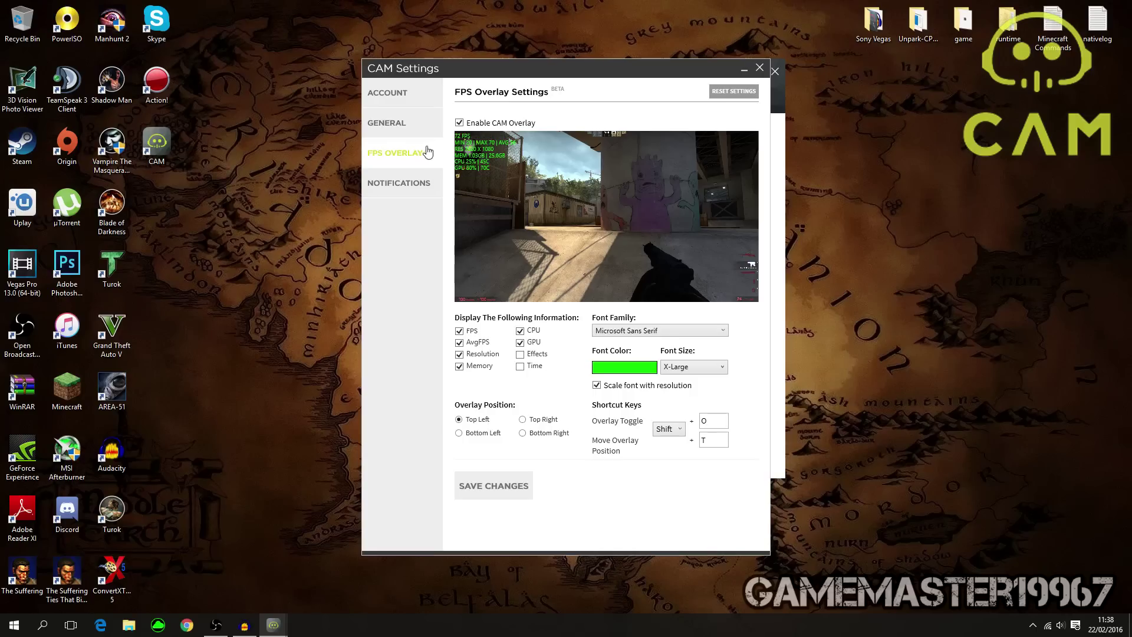
{"action": "mouse_move", "coordinate": [549, 70]}
{"action": "left_mouse_down"}
{"action": "mouse_move", "coordinate": [331, 58]}
{"action": "mouse_move", "coordinate": [578, 92]}
{"action": "mouse_move", "coordinate": [563, 73]}
{"action": "left_mouse_up"}
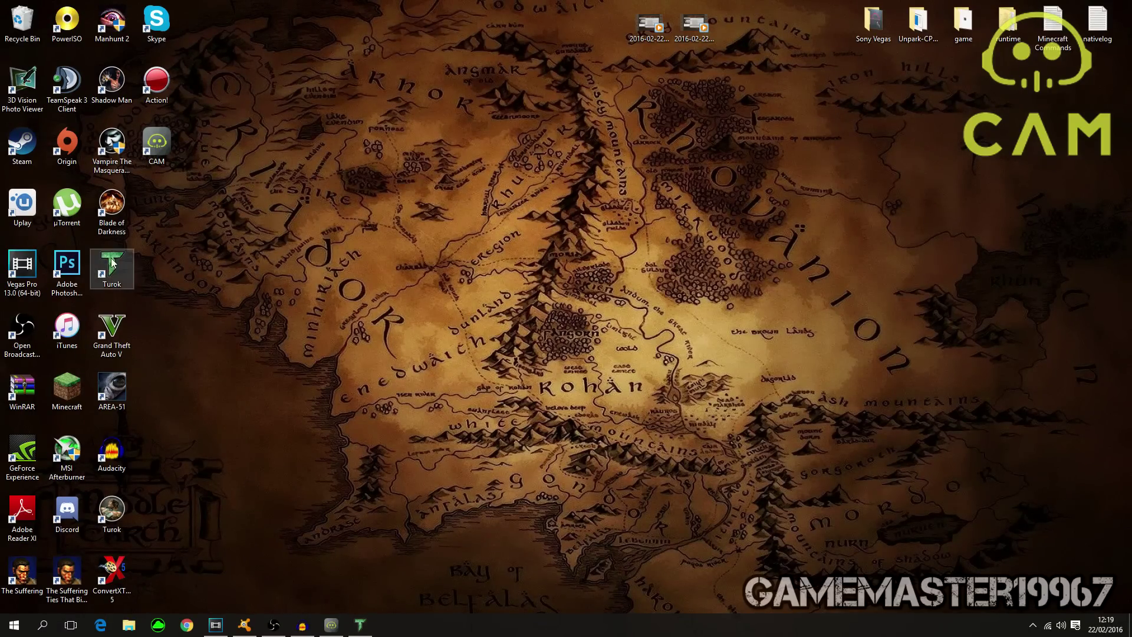
Step: Switch to the running Turok game, showing its main menu with the green FPS overlay
{"action": "left_click", "coordinate": [364, 619]}
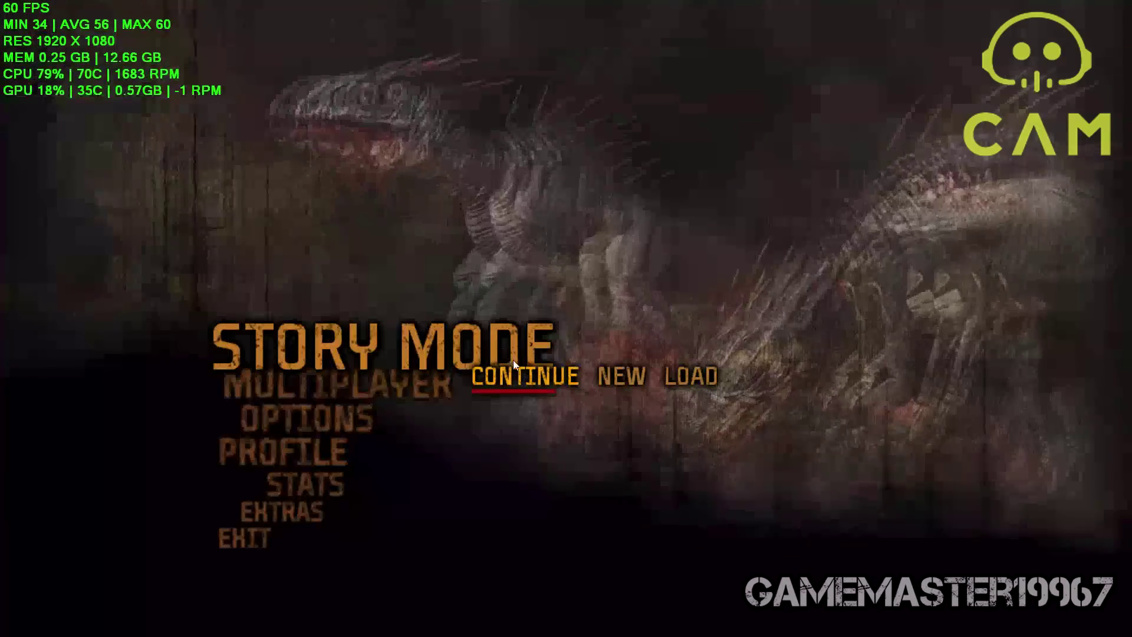
Step: Continue the Turok story campaign and play the jungle level with CAM's 60 FPS overlay showing
{"action": "left_click", "coordinate": [519, 370]}
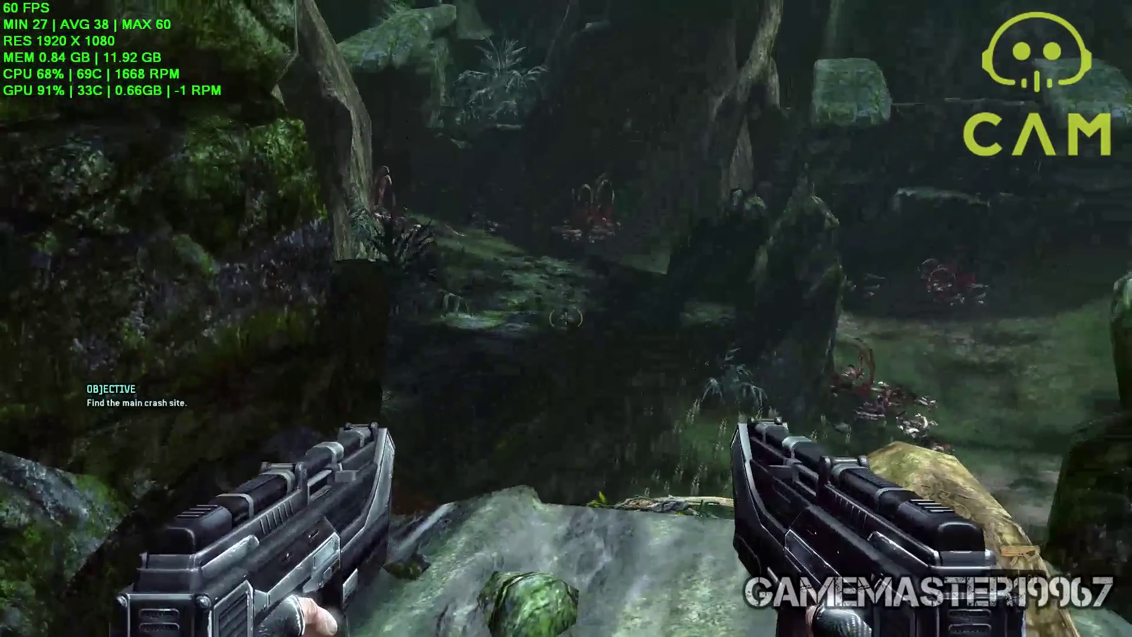
{"action": "key", "text": "space"}
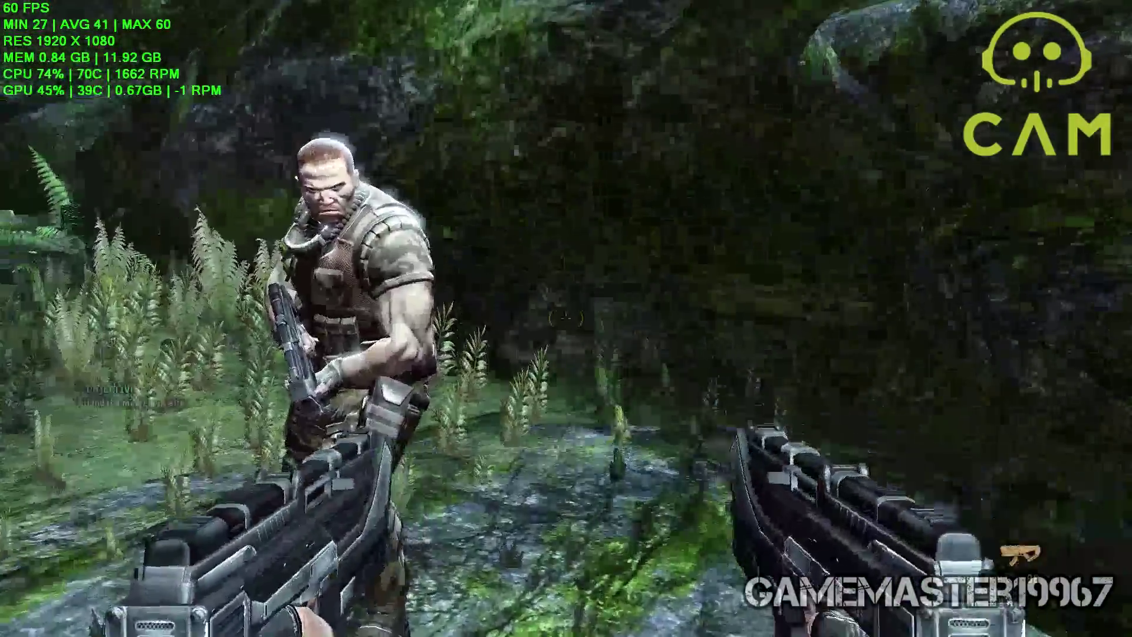